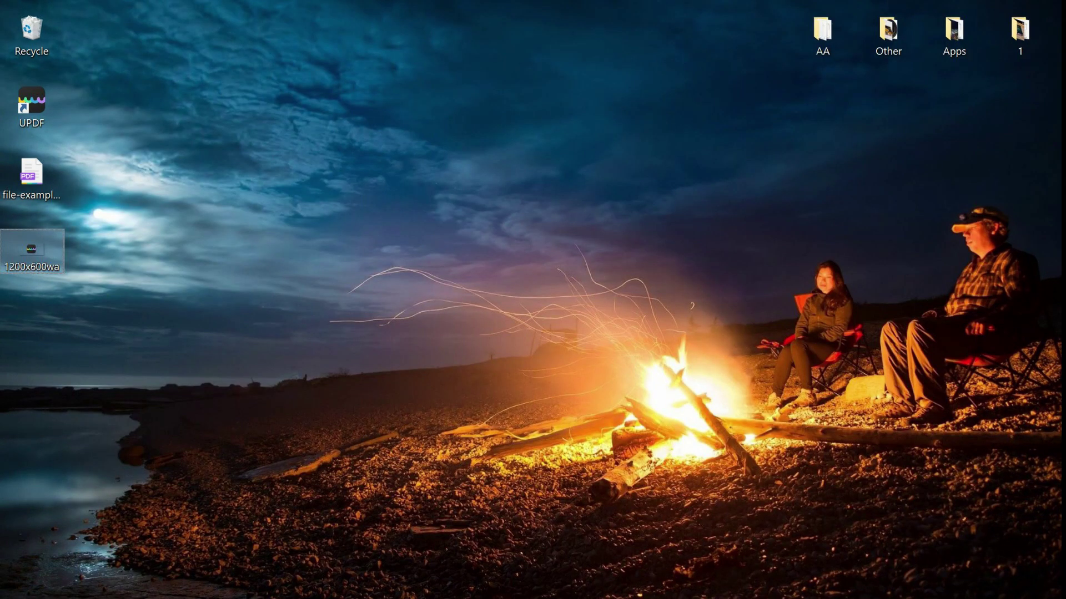
pyautogui.press('Return')
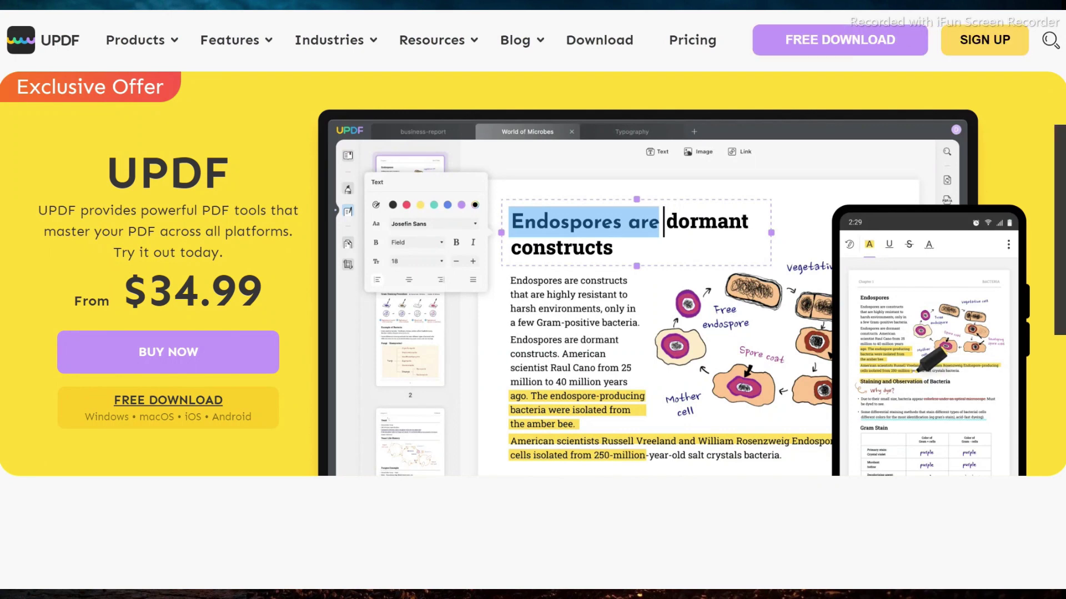
pyautogui.click(824, 48)
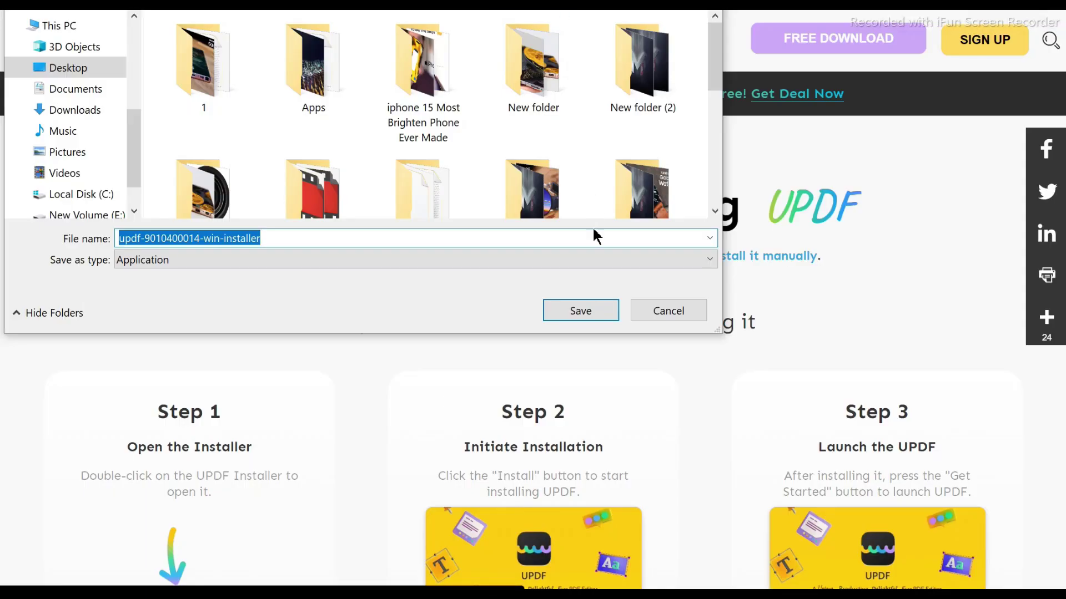
pyautogui.click(575, 311)
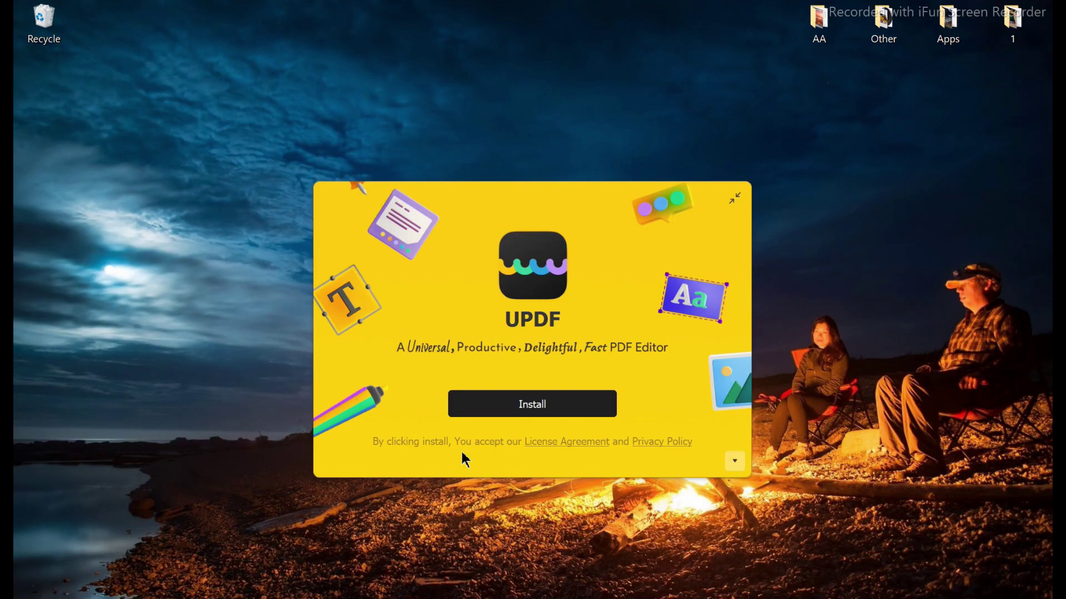
# Install UPDF from the setup window and let it launch to its home screen.
pyautogui.click(551, 409)
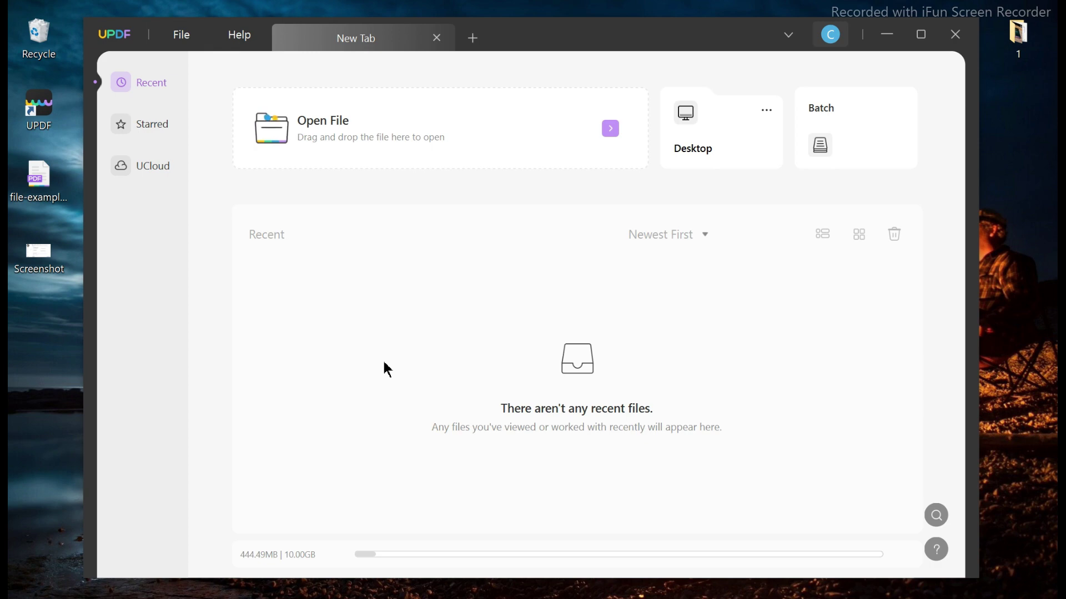
# Open file-example_PDF_1MB from the Open dialog and return to page 1.
pyautogui.click(318, 146)
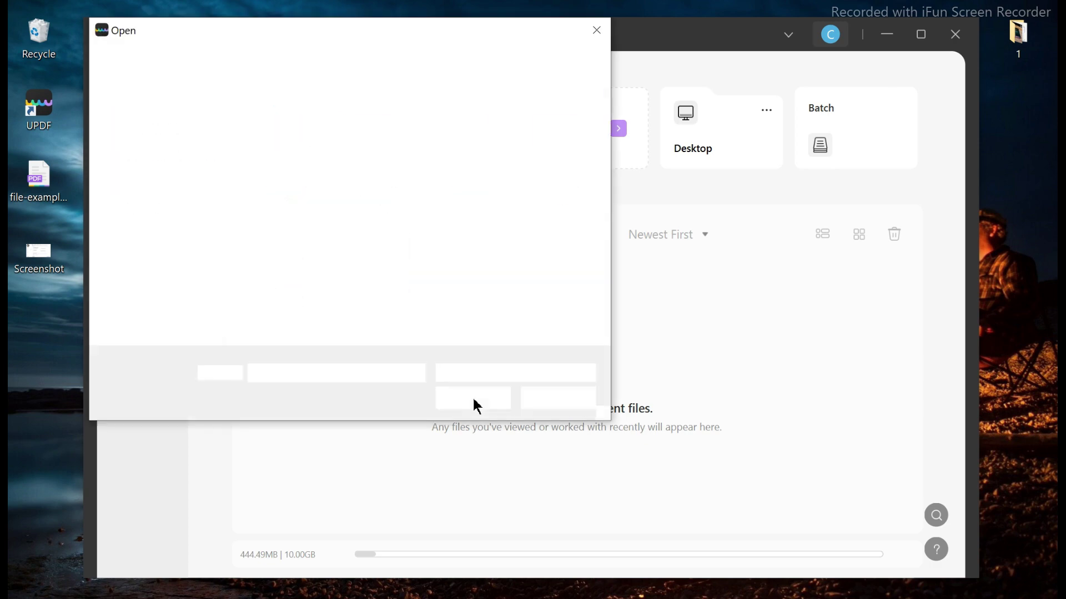
pyautogui.doubleClick(395, 287)
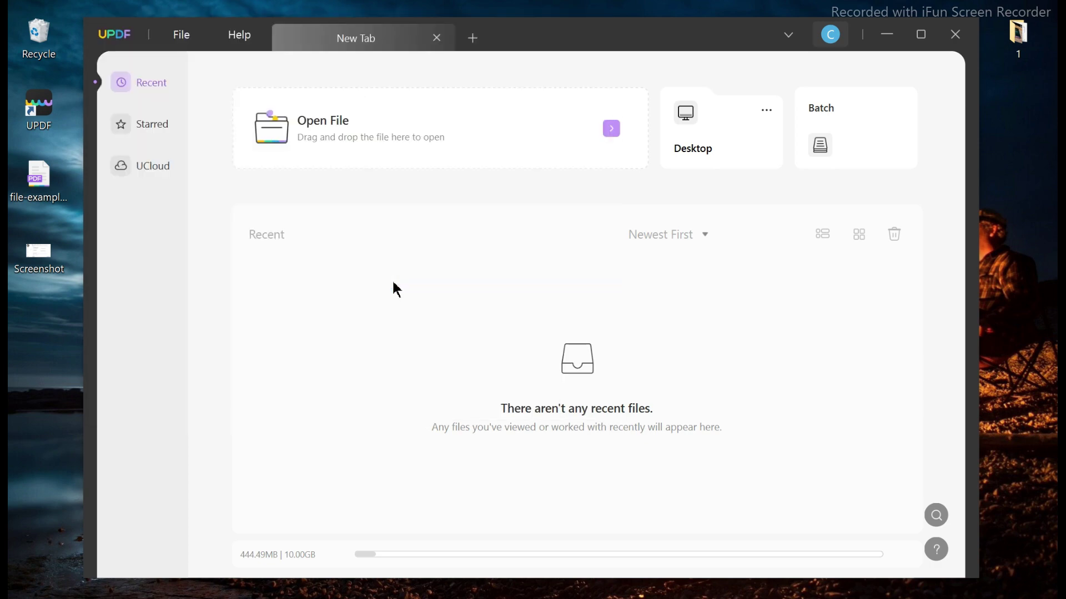
pyautogui.scroll(20, 523, 368)
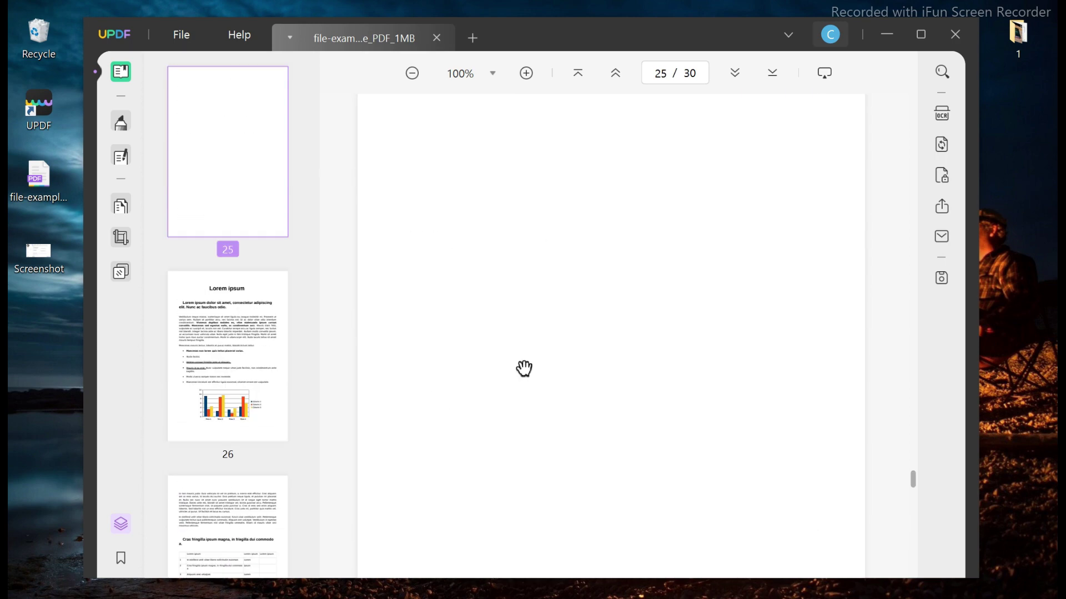
pyautogui.scroll(8, 524, 368)
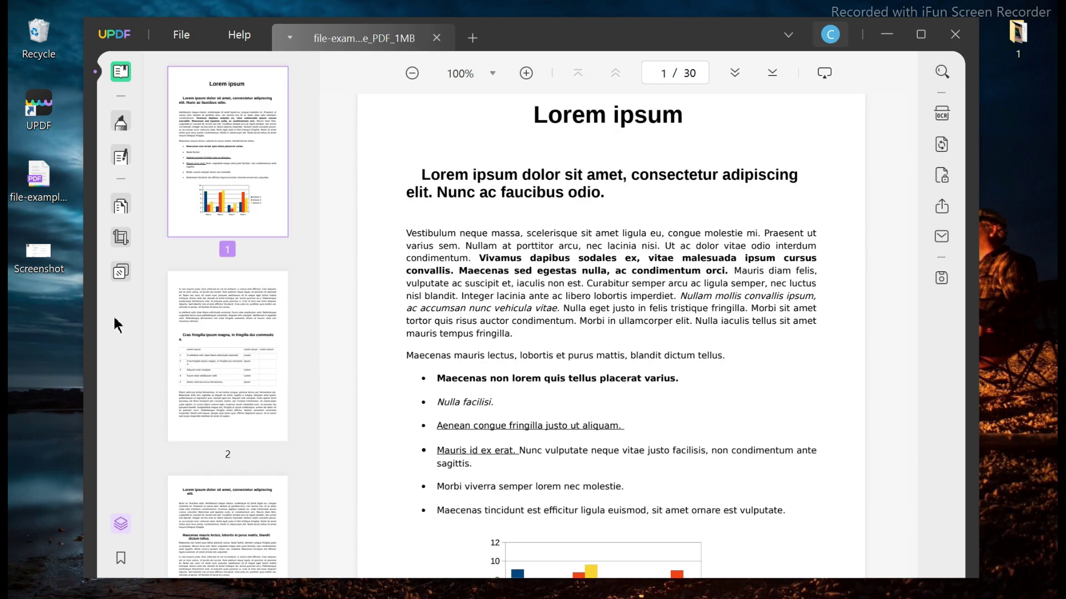
# In Edit PDF, set the Vivamus sentence on page 1 to Segoe UI and colour it orange.
pyautogui.click(120, 158)
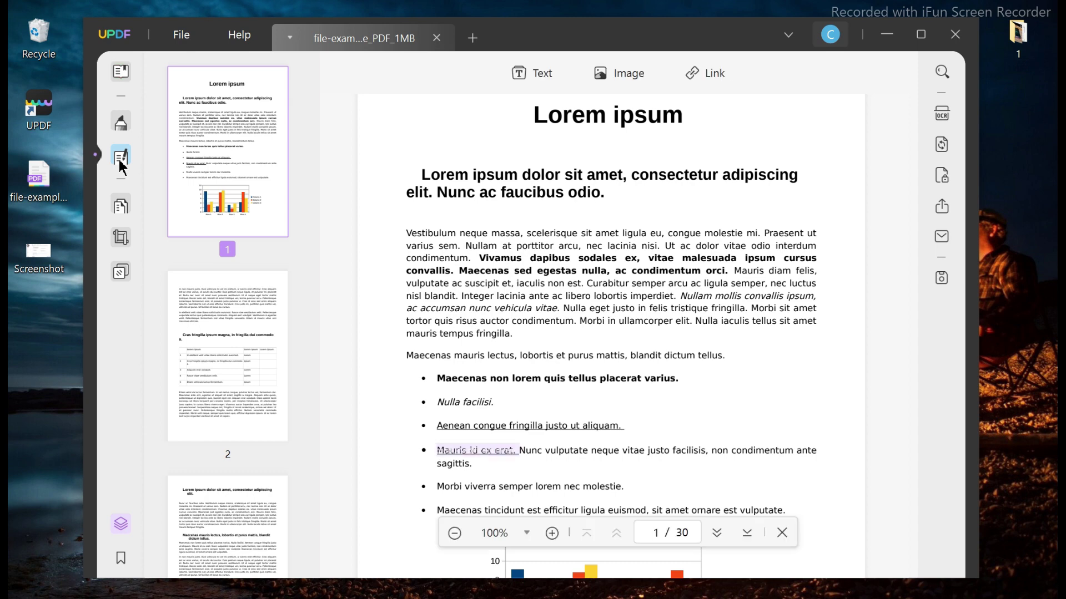
pyautogui.click(614, 285)
pyautogui.moveTo(631, 284); pyautogui.dragTo(431, 285)
pyautogui.moveTo(479, 258); pyautogui.dragTo(728, 271)
pyautogui.click(689, 364)
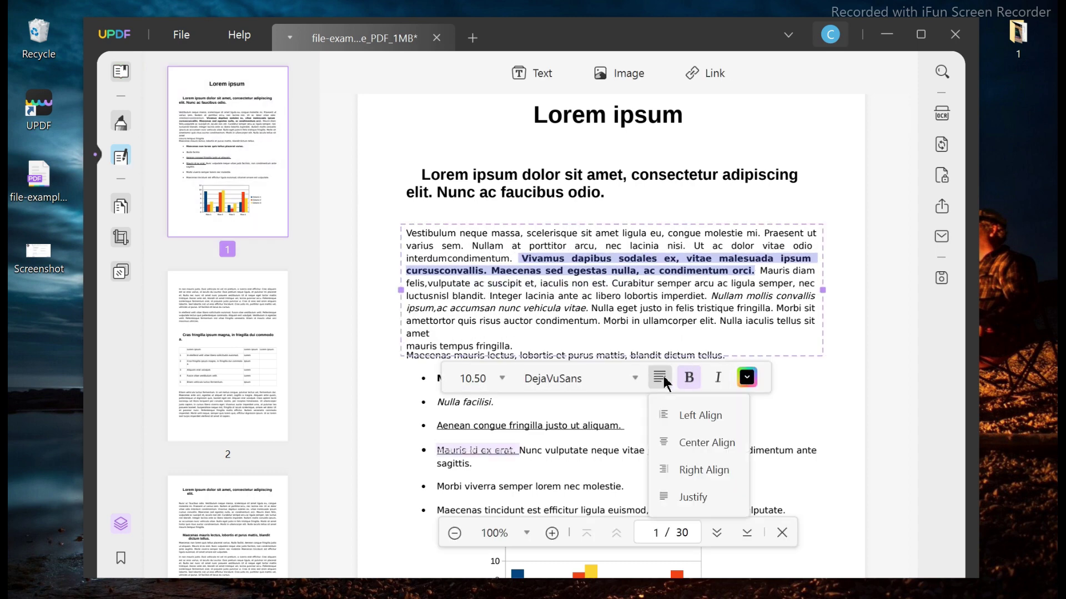
pyautogui.click(631, 382)
pyautogui.click(604, 236)
pyautogui.click(634, 379)
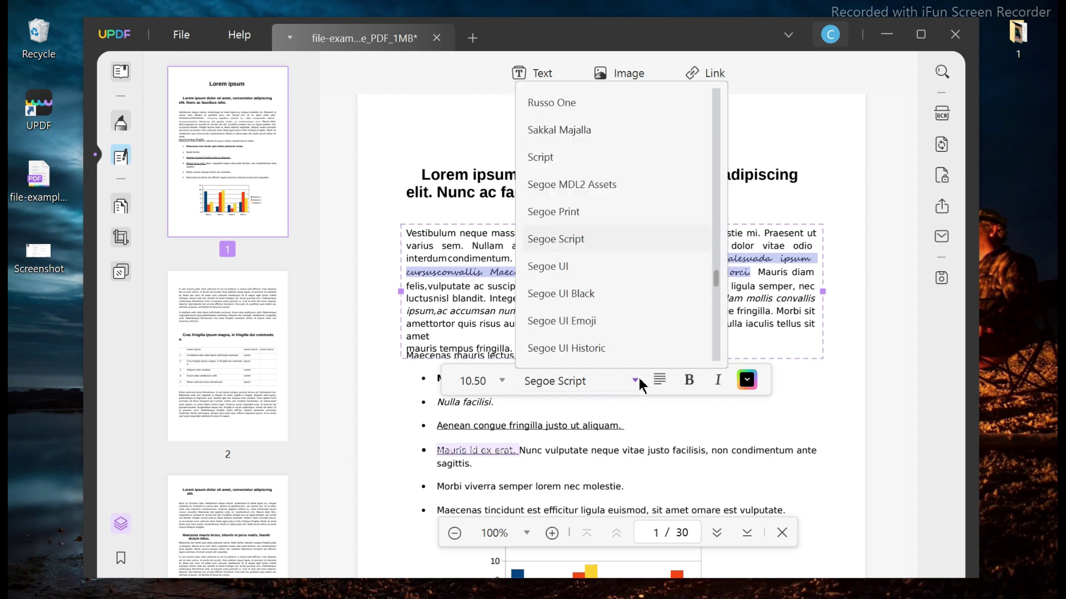
pyautogui.click(611, 257)
pyautogui.click(747, 365)
pyautogui.click(476, 247)
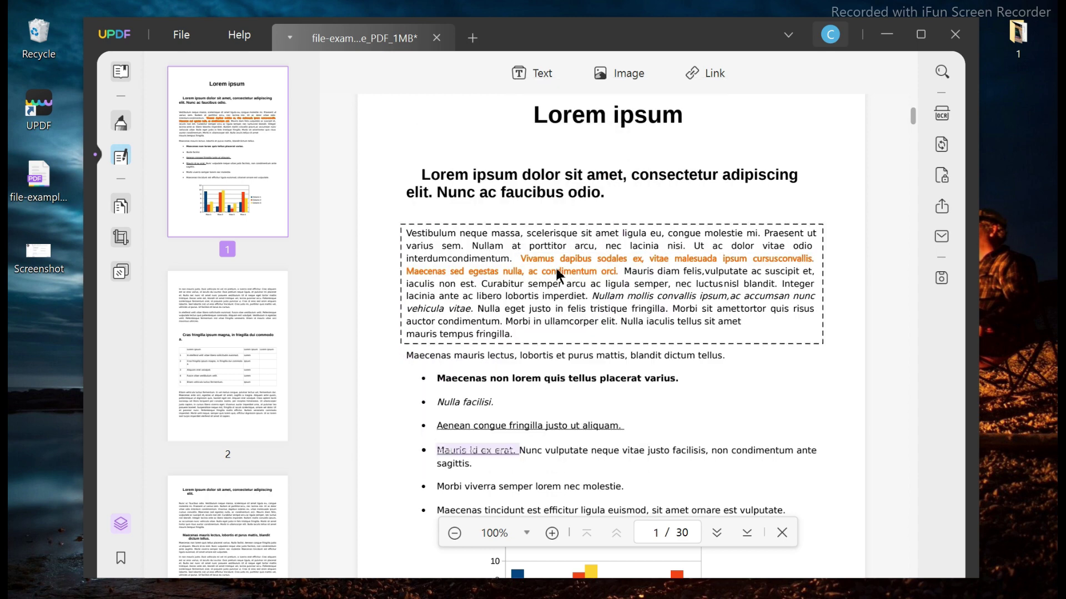
# Set the first bullet line to size 14 in a thin Yu Gothic Semilight font.
pyautogui.click(438, 378)
pyautogui.hotkey('ctrl', 'a')
pyautogui.click(451, 350)
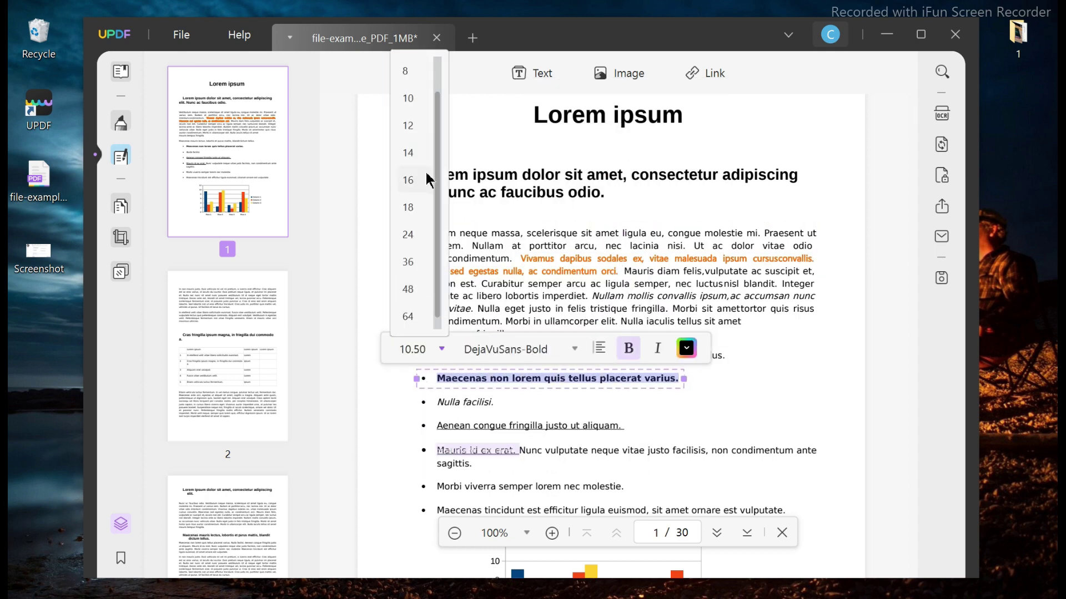
pyautogui.click(430, 210)
pyautogui.click(642, 348)
pyautogui.click(617, 349)
pyautogui.scroll(-10, 587, 254)
pyautogui.click(588, 286)
pyautogui.click(616, 349)
pyautogui.scroll(-5, 595, 309)
pyautogui.click(594, 313)
# Enlarge the first bullet line to size 16 and colour it red.
pyautogui.click(459, 349)
pyautogui.click(424, 264)
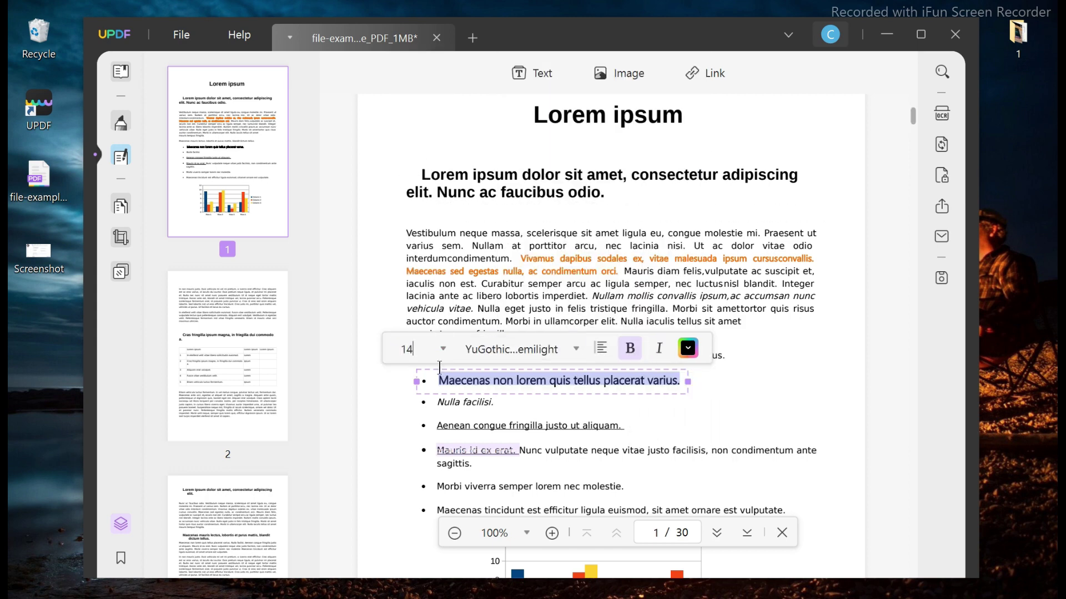
pyautogui.click(459, 349)
pyautogui.click(427, 233)
pyautogui.click(705, 348)
pyautogui.click(461, 232)
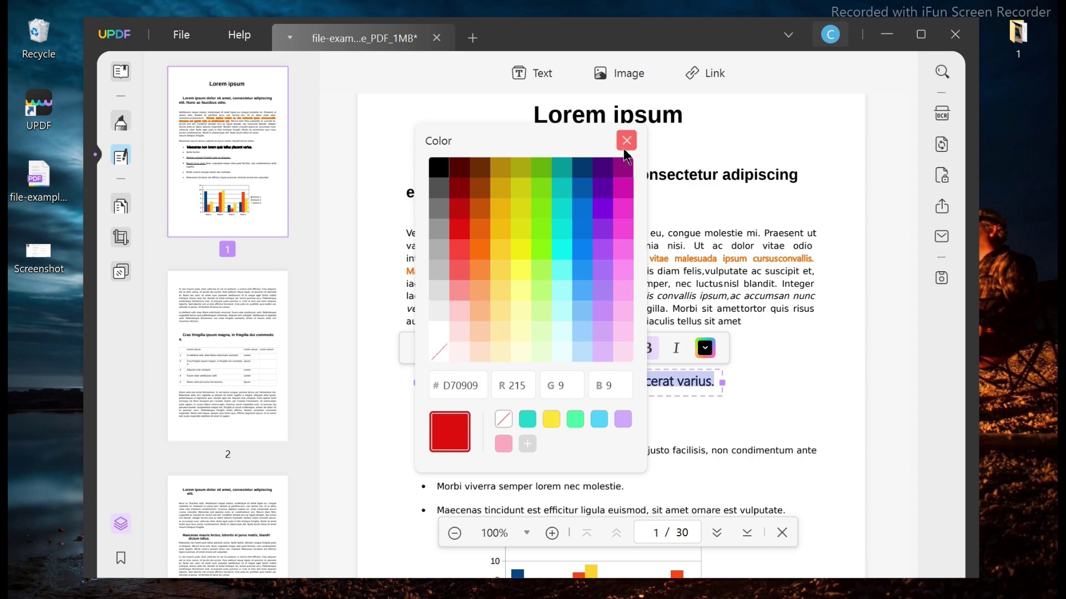
pyautogui.click(625, 141)
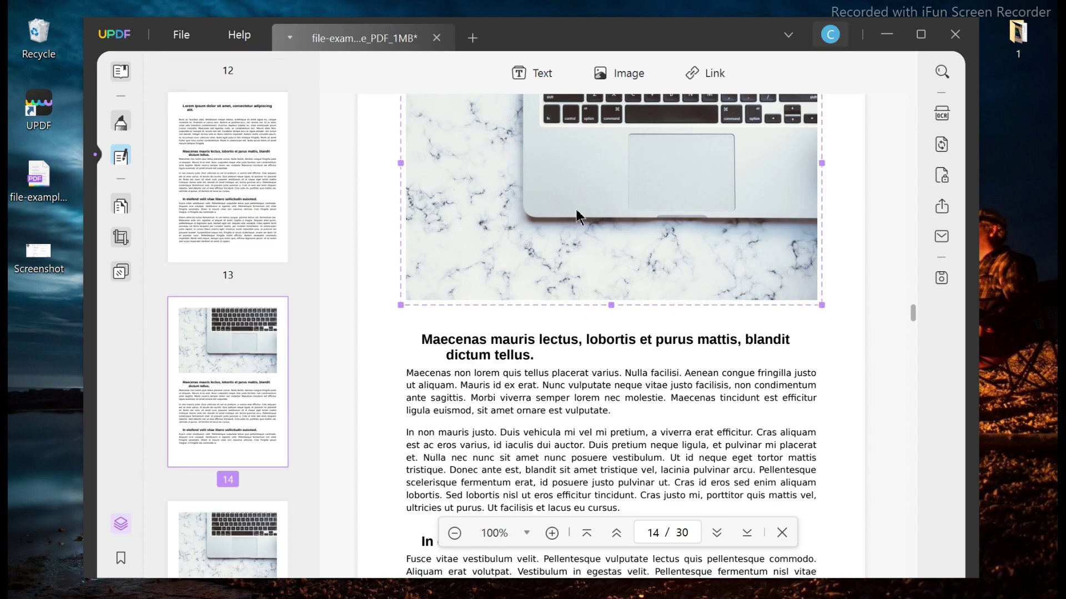
# Rotate the page 14 laptop photo through several orientations, ending in landscape.
pyautogui.rightClick(577, 212)
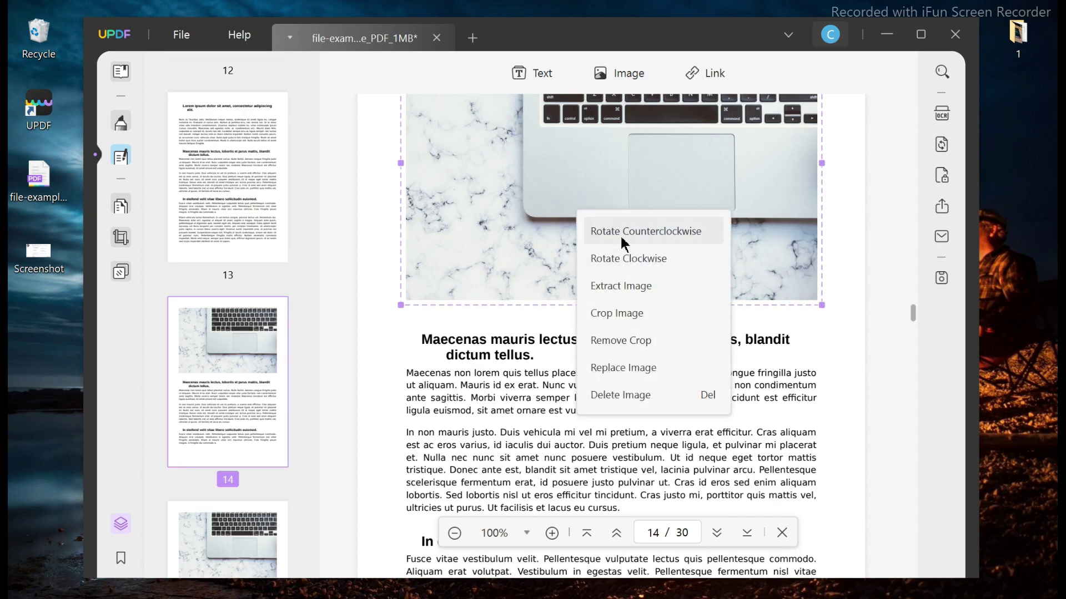
pyautogui.click(637, 256)
pyautogui.rightClick(638, 257)
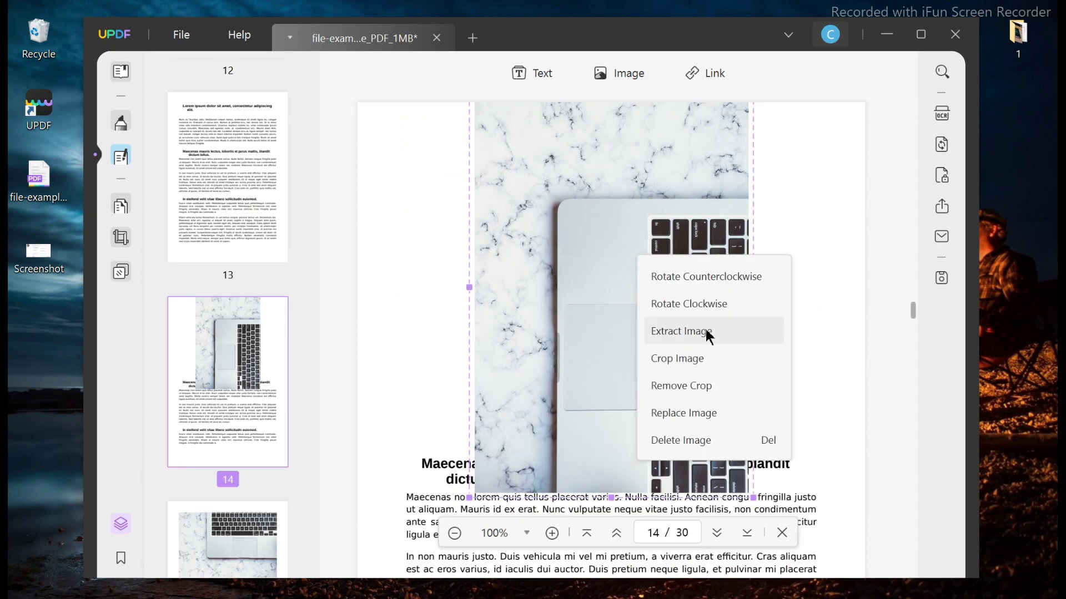
pyautogui.click(711, 310)
pyautogui.rightClick(661, 286)
pyautogui.click(705, 303)
pyautogui.rightClick(626, 259)
pyautogui.click(643, 280)
# Shrink the laptop photo from its corner, move it into place, then switch to Organize Pages.
pyautogui.moveTo(822, 149); pyautogui.dragTo(637, 221)
pyautogui.moveTo(590, 268); pyautogui.dragTo(679, 213)
pyautogui.moveTo(746, 150); pyautogui.dragTo(769, 202)
pyautogui.moveTo(720, 234); pyautogui.dragTo(695, 190)
pyautogui.rightClick(696, 192)
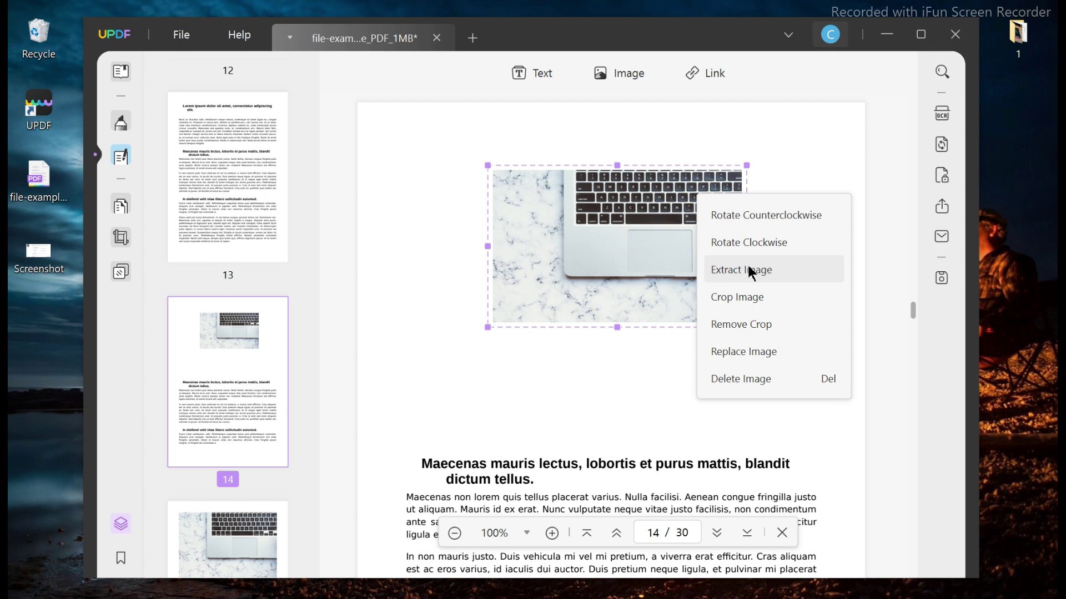
pyautogui.click(121, 206)
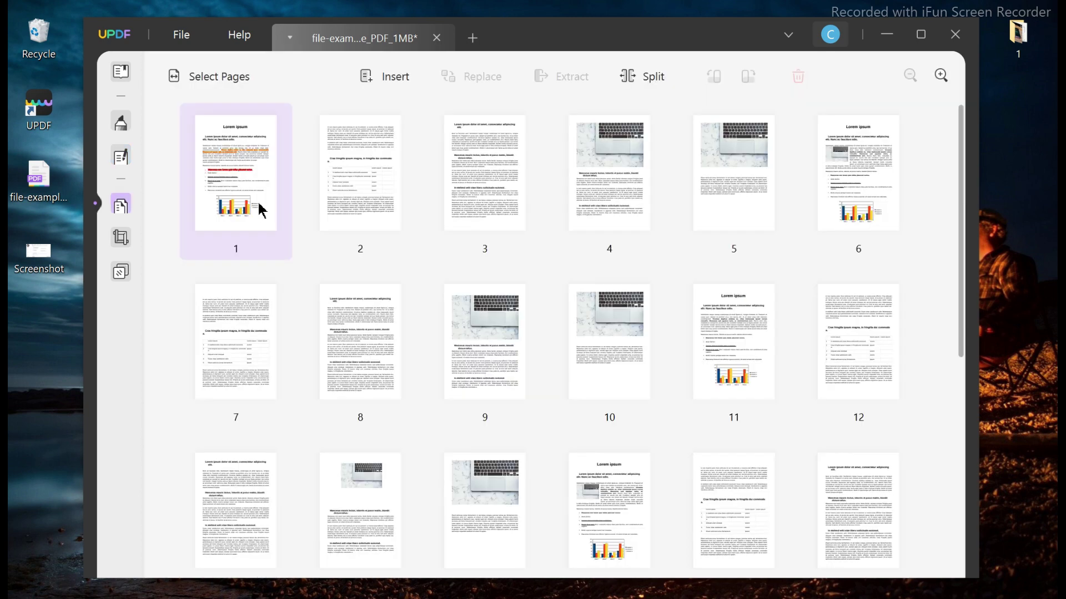
# Select pages 1 and 2 and try splitting into single-page files, then cancel.
pyautogui.click(365, 204)
pyautogui.click(269, 209)
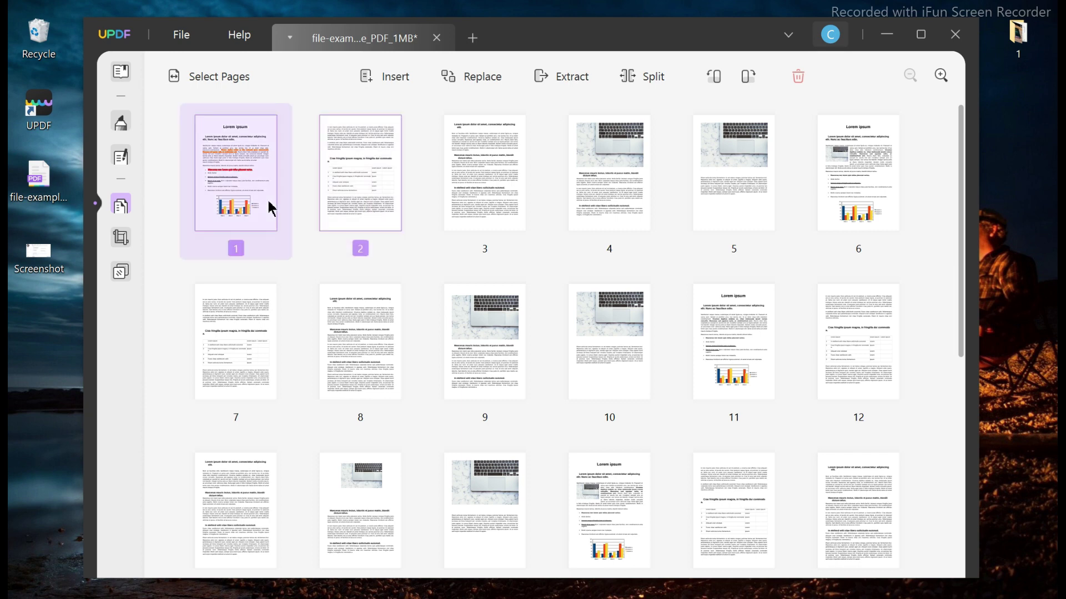
pyautogui.click(630, 80)
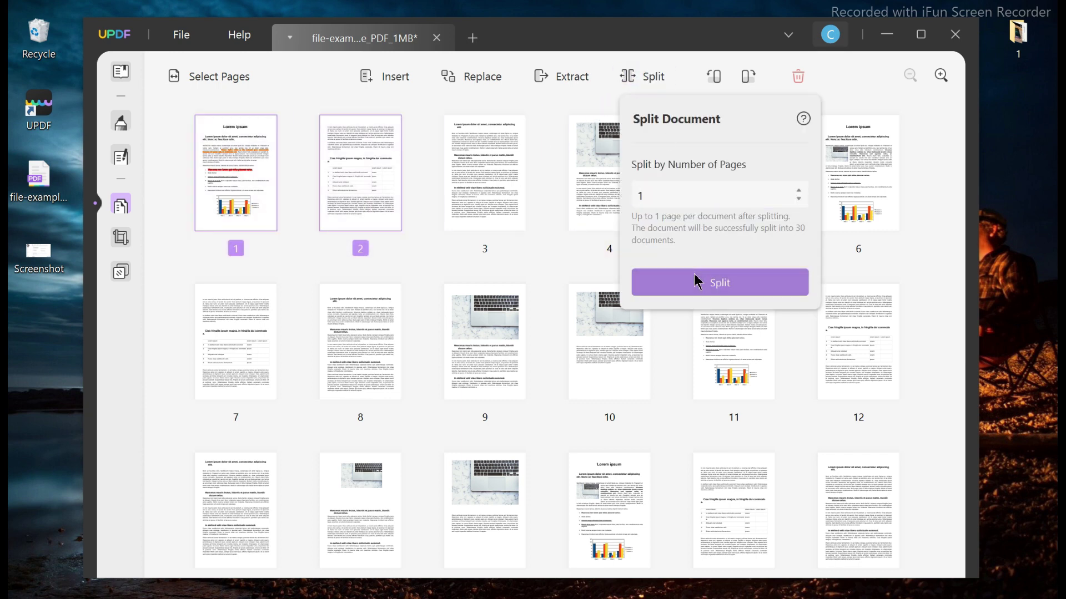
pyautogui.click(697, 282)
pyautogui.click(558, 398)
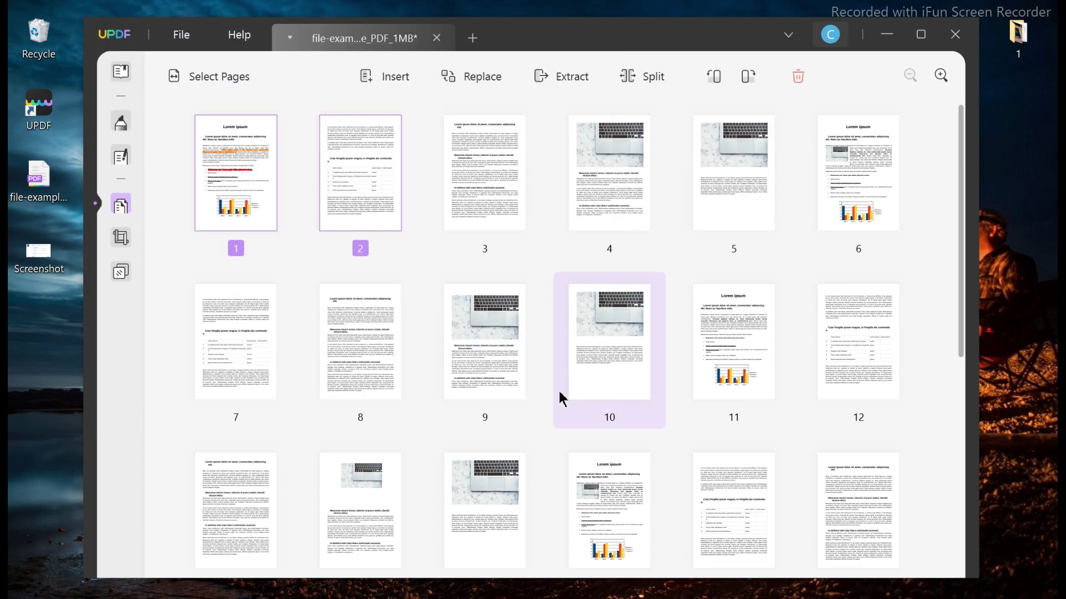
# Reorder the pages, moving page 1 after page 2 and page 3 into second position.
pyautogui.rightClick(379, 204)
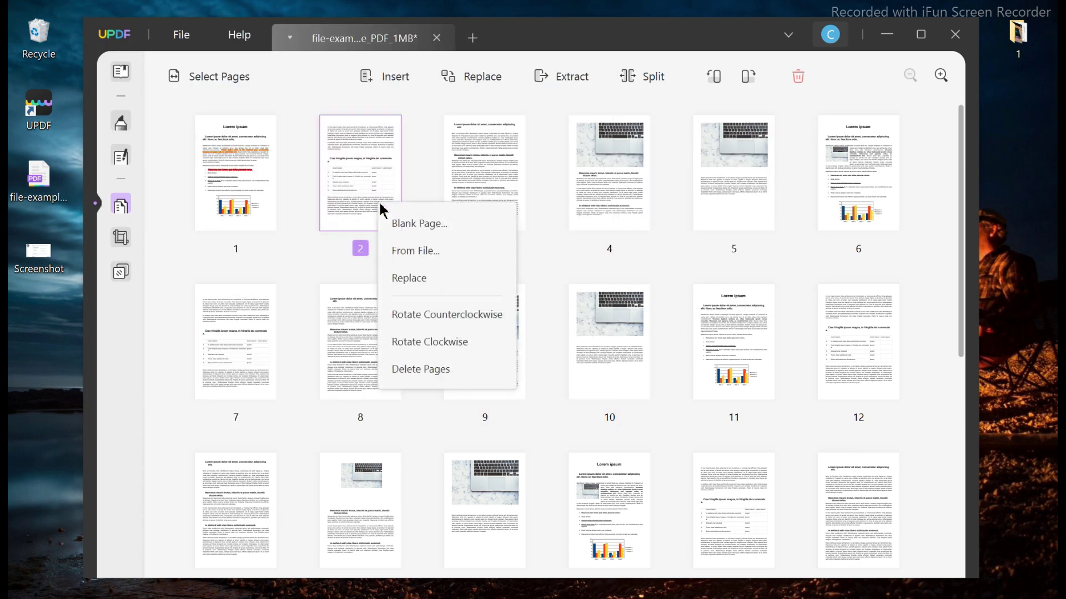
pyautogui.click(246, 180)
pyautogui.moveTo(247, 180); pyautogui.dragTo(447, 181)
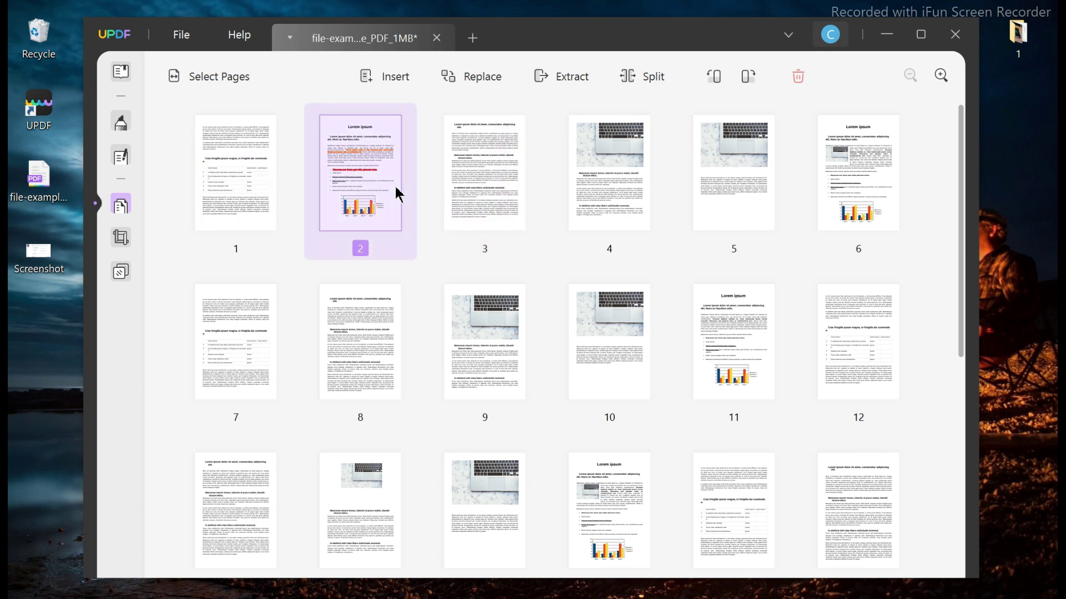
pyautogui.click(516, 201)
pyautogui.moveTo(516, 201); pyautogui.dragTo(376, 224)
# Rotate page 2 clockwise and back upright, then start and cancel replacing it.
pyautogui.rightClick(378, 178)
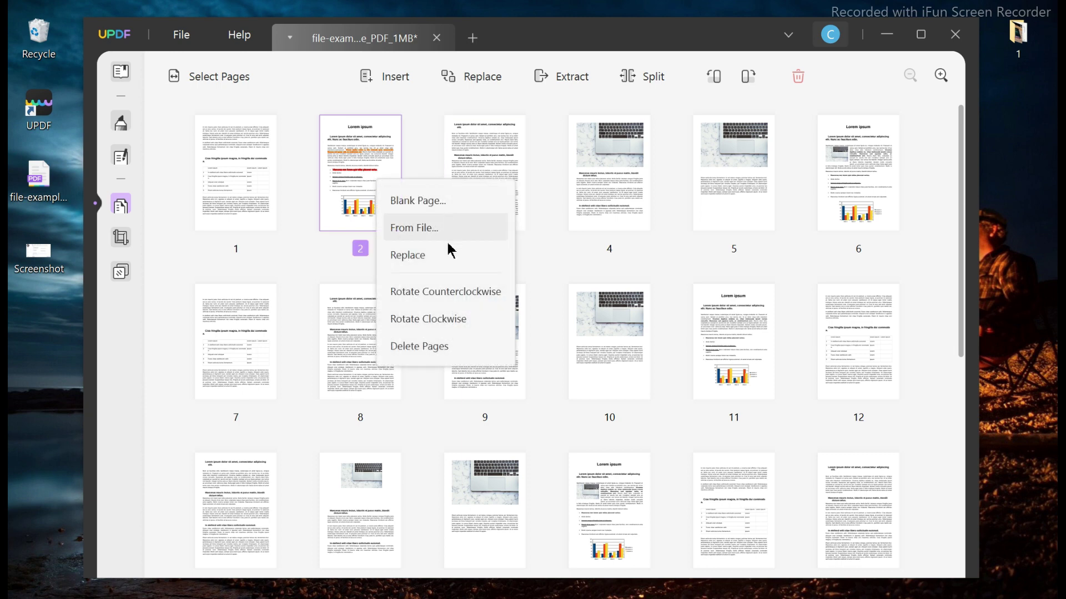
pyautogui.click(463, 320)
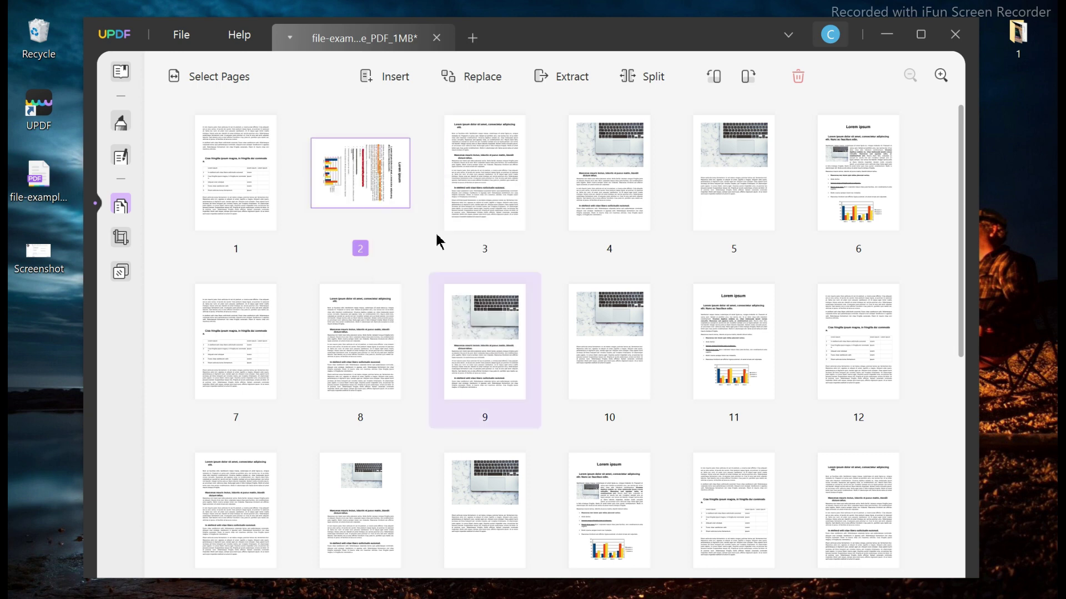
pyautogui.rightClick(365, 183)
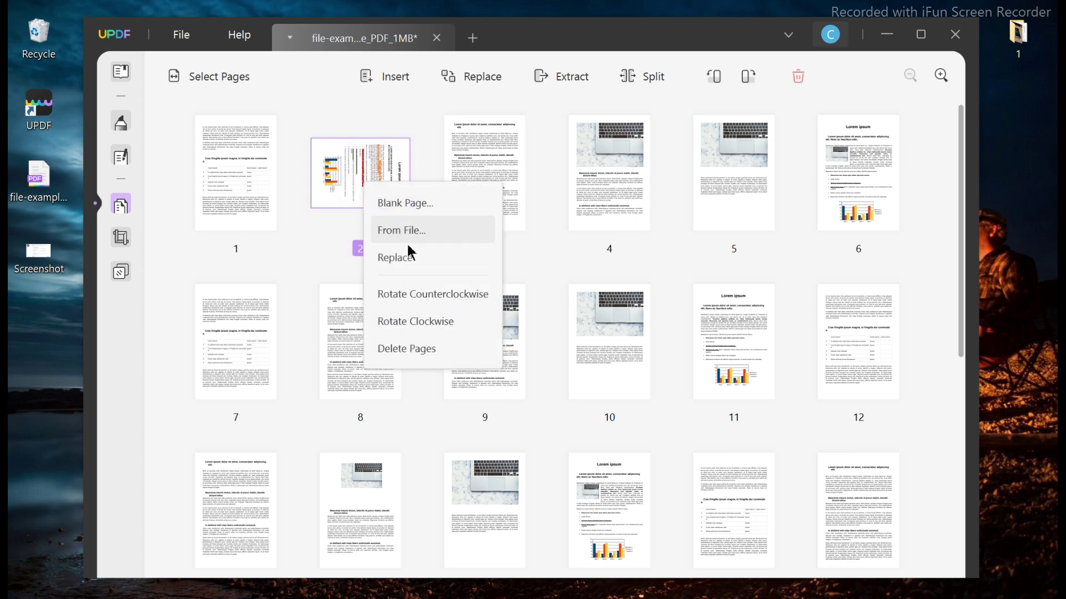
pyautogui.click(415, 293)
pyautogui.rightClick(375, 208)
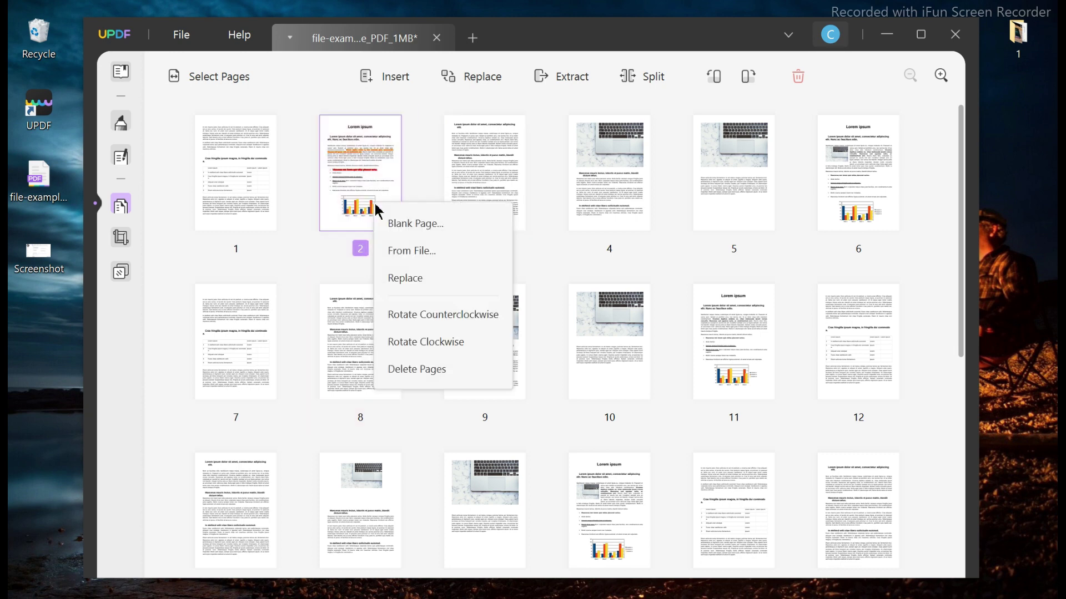
pyautogui.click(432, 278)
pyautogui.click(560, 407)
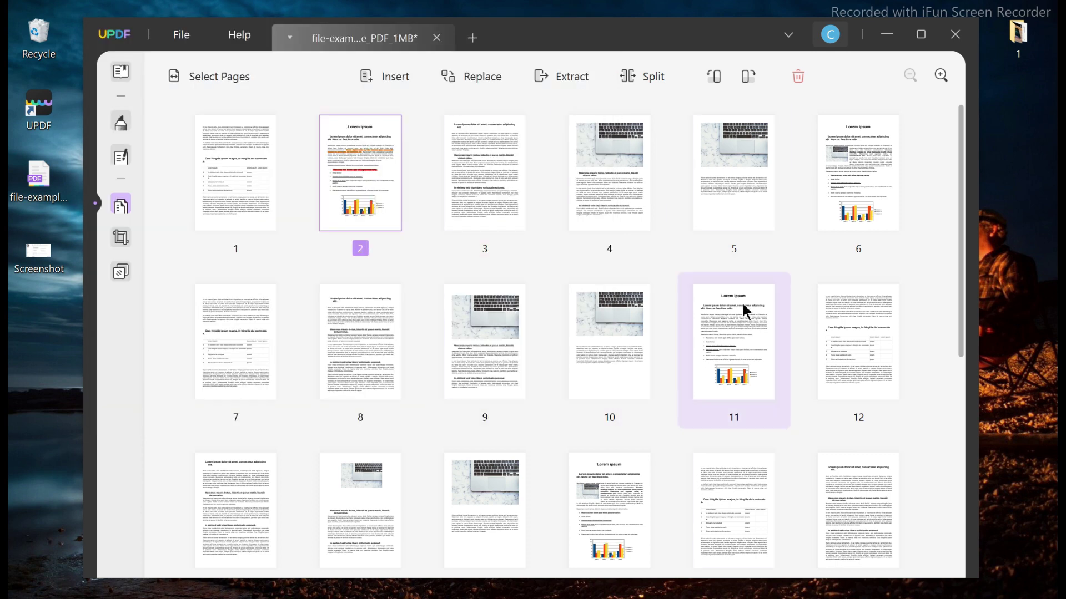
pyautogui.scroll(-5, 741, 302)
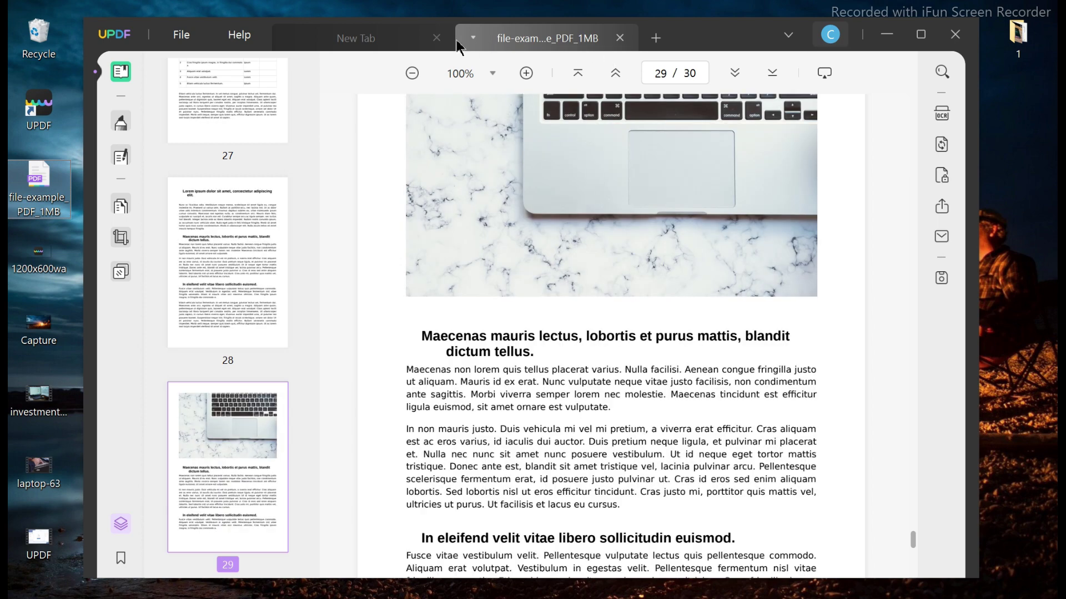
# Close the empty New Tab and export the PDF as a Text (.txt) file.
pyautogui.click(435, 38)
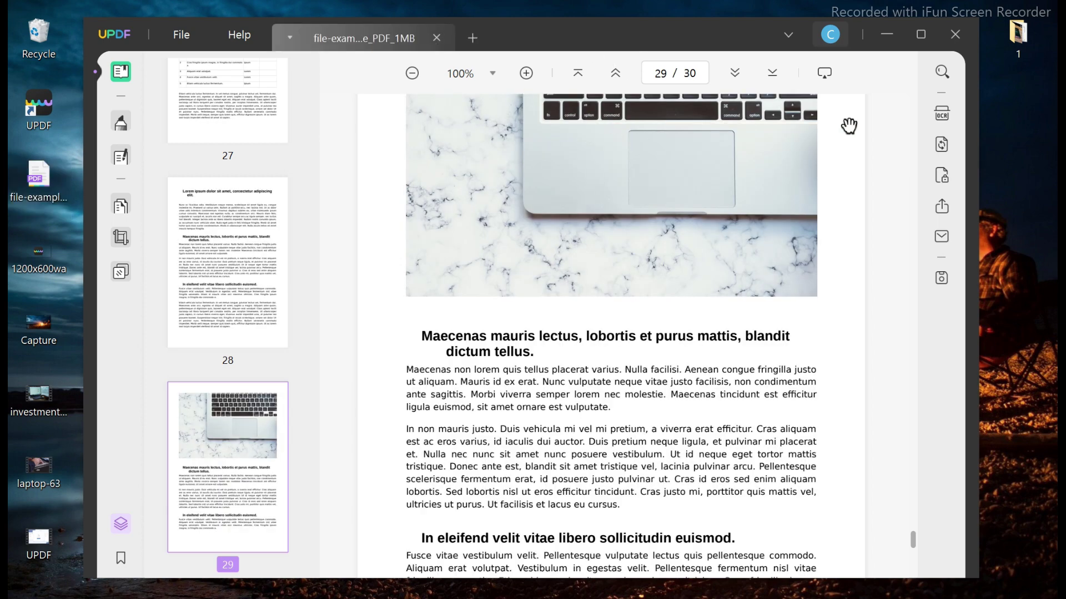
pyautogui.click(942, 145)
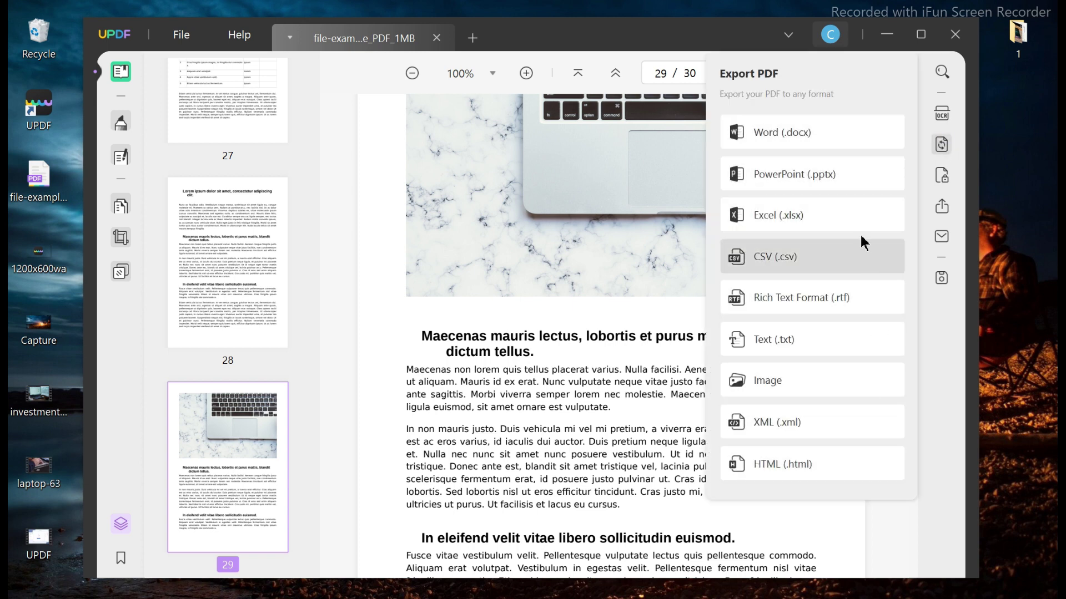
pyautogui.click(833, 340)
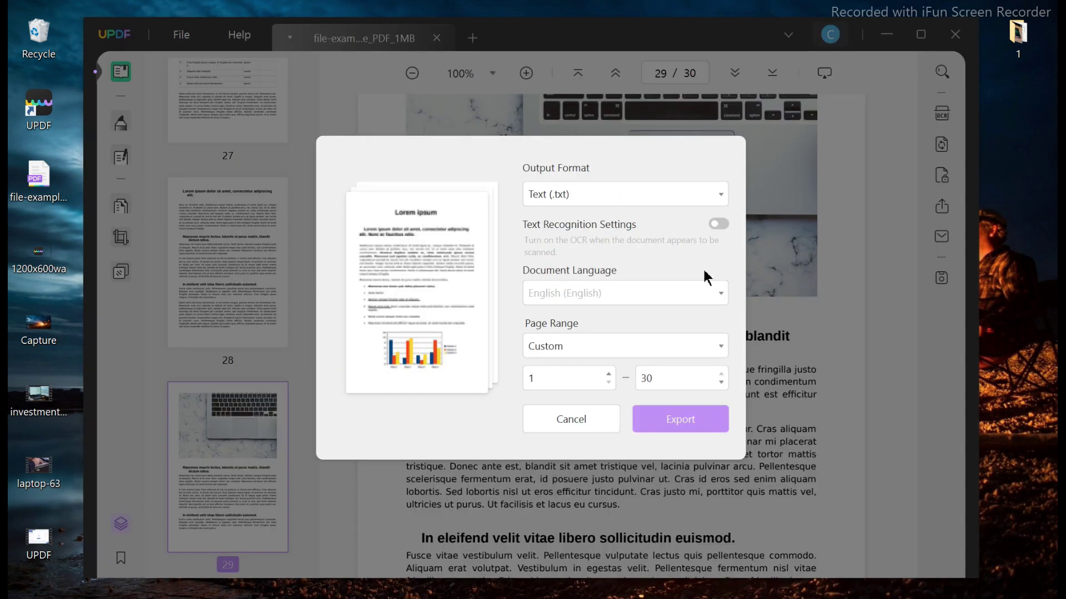
pyautogui.click(663, 425)
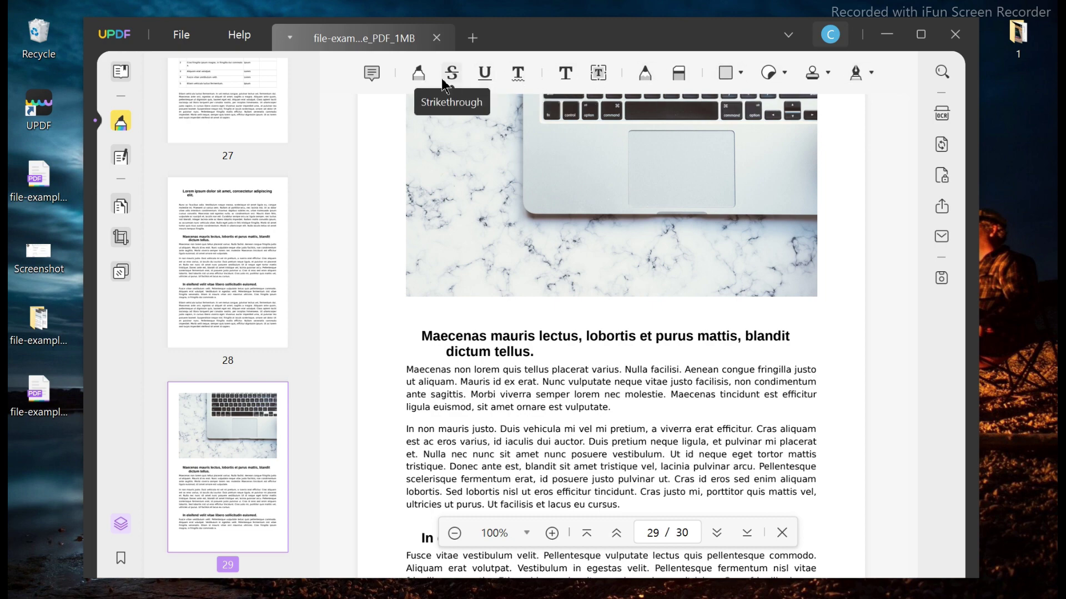
# Add a sticky note reading 'Test' just above the page 29 heading.
pyautogui.click(371, 74)
pyautogui.click(541, 429)
pyautogui.click(359, 78)
pyautogui.click(347, 143)
pyautogui.click(466, 337)
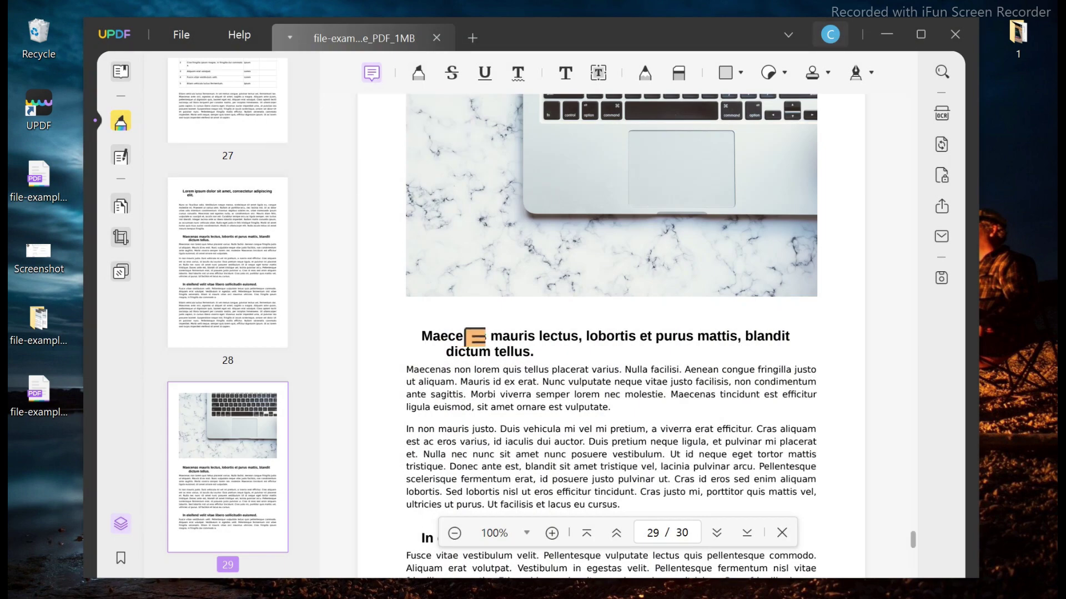
pyautogui.click(521, 336)
pyautogui.write('Test')
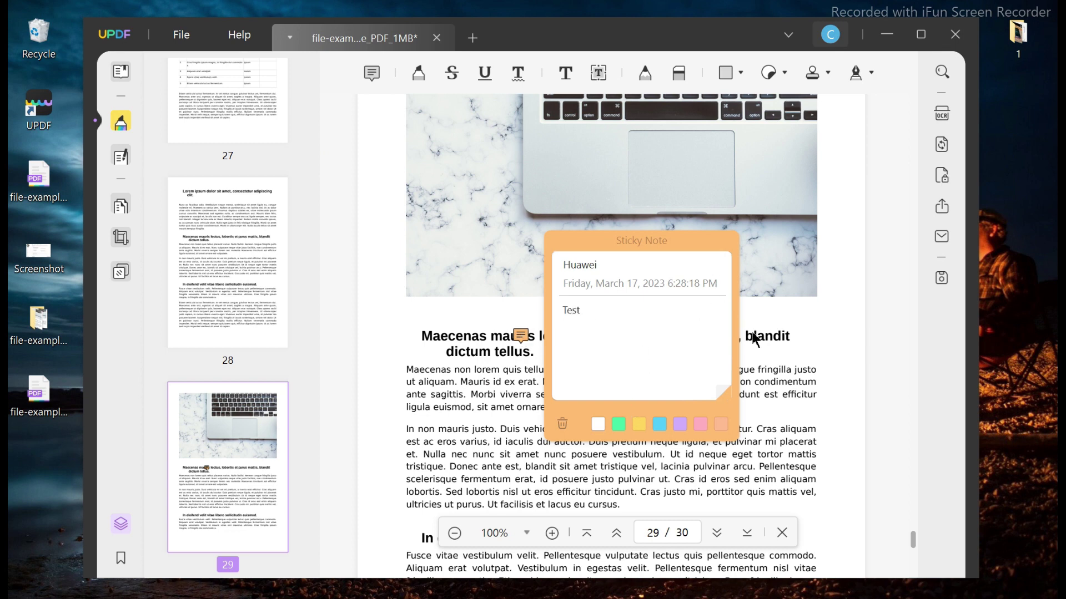
pyautogui.click(733, 326)
pyautogui.moveTo(530, 343); pyautogui.dragTo(553, 332)
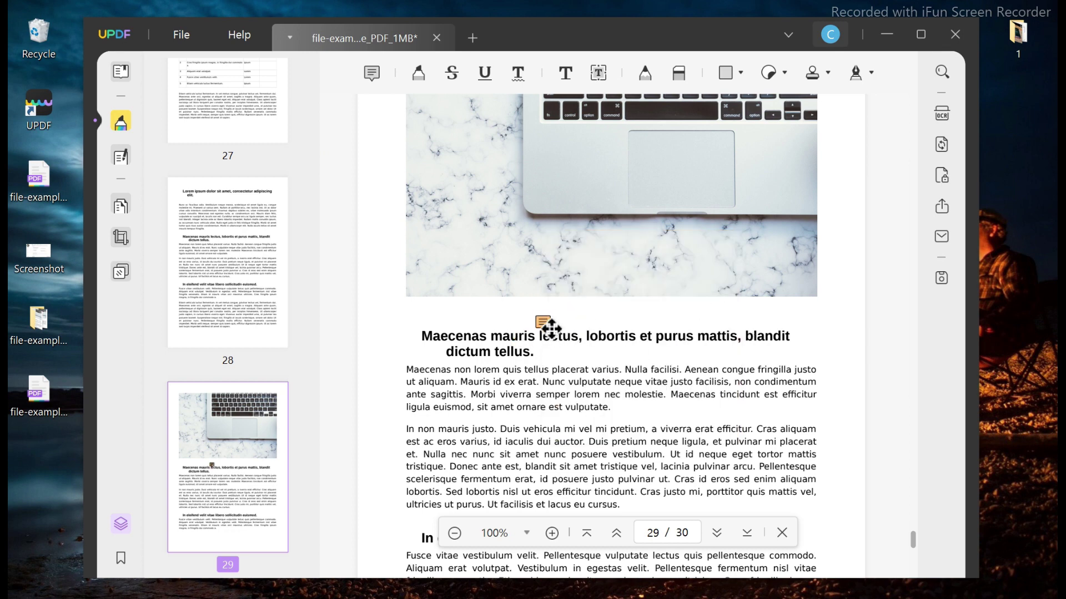
# Highlight the page 29 heading, strike through the first paragraph and underline the second in red.
pyautogui.click(418, 73)
pyautogui.moveTo(432, 336)
pyautogui.mouseDown()
pyautogui.moveTo(423, 336)
pyautogui.moveTo(792, 336)
pyautogui.mouseUp()
pyautogui.click(452, 73)
pyautogui.moveTo(592, 382); pyautogui.dragTo(615, 413)
pyautogui.click(453, 73)
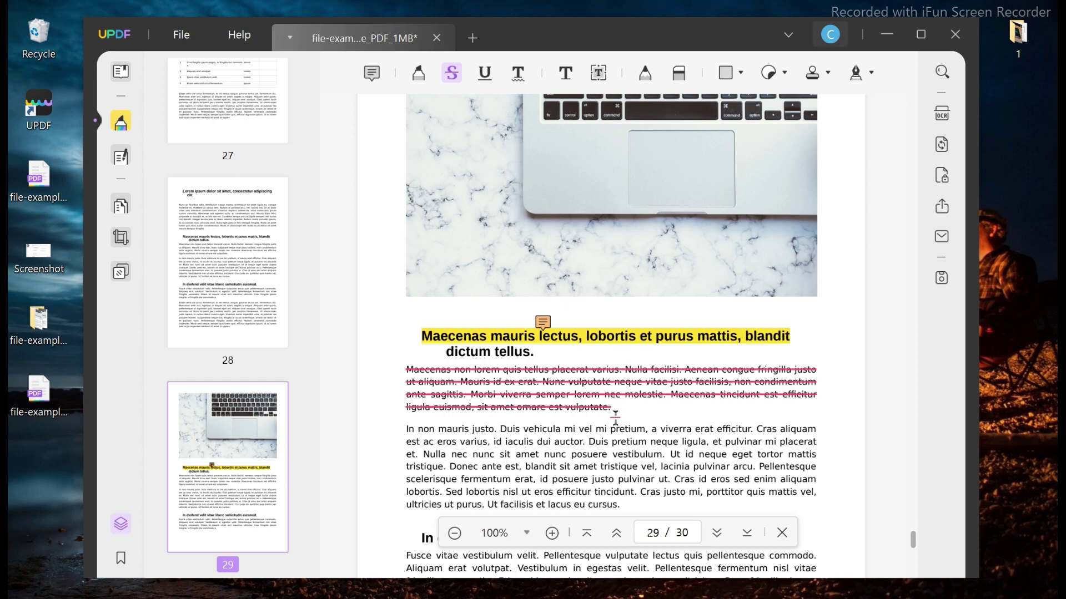
pyautogui.moveTo(408, 429); pyautogui.dragTo(703, 458)
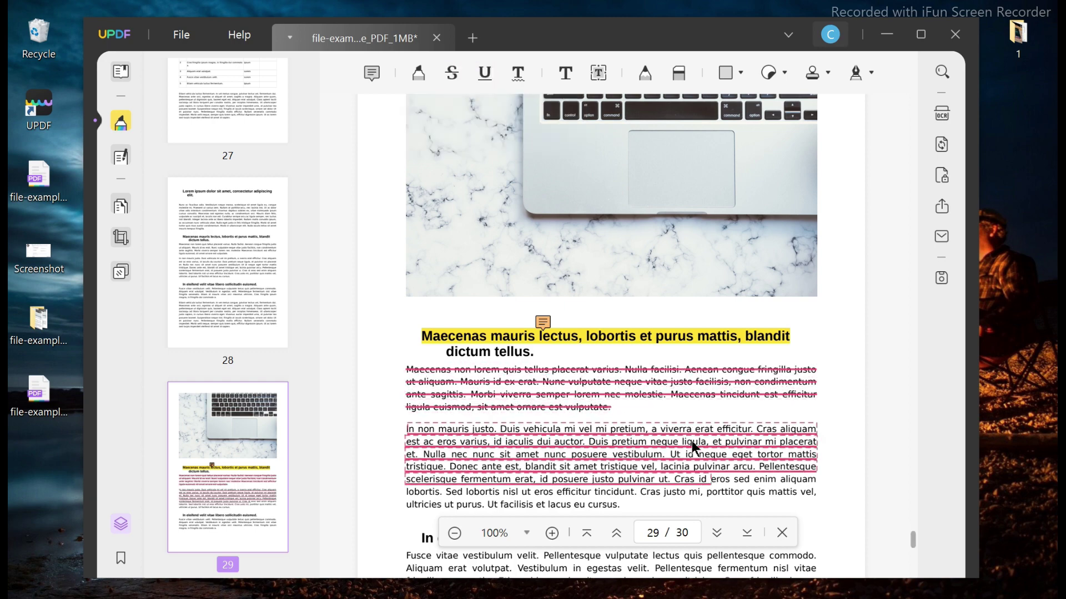
pyautogui.click(518, 73)
pyautogui.scroll(-3, 423, 391)
# Add a red, bold 14px text box reading 'Text comm' below the last paragraph.
pyautogui.click(566, 73)
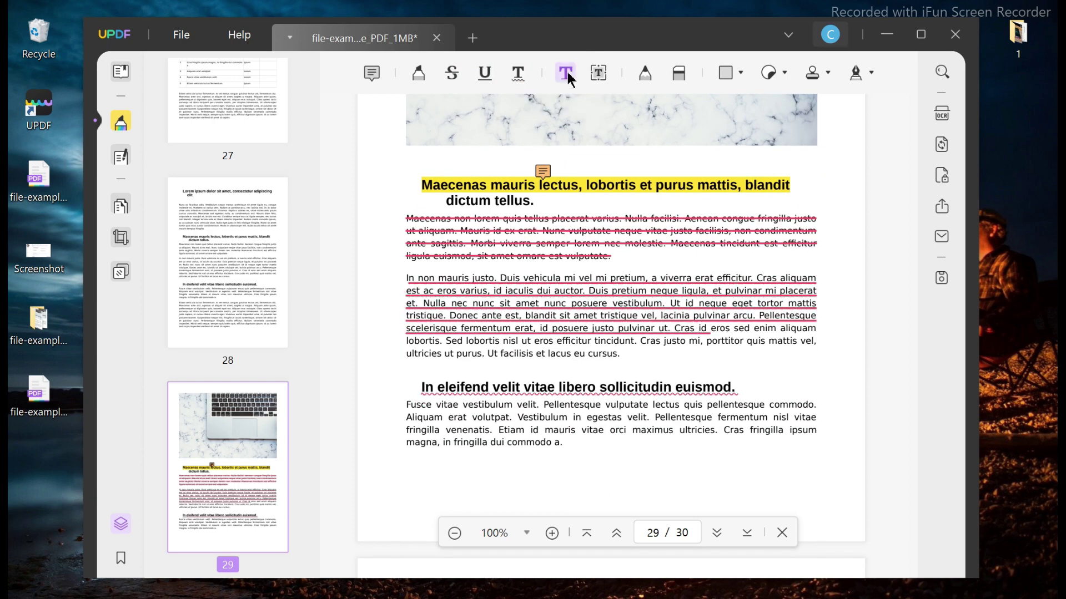
pyautogui.click(592, 457)
pyautogui.write('Text comment')
pyautogui.moveTo(592, 459); pyautogui.dragTo(691, 457)
pyautogui.click(640, 418)
pyautogui.click(687, 366)
pyautogui.click(682, 301)
pyautogui.click(598, 361)
pyautogui.click(572, 424)
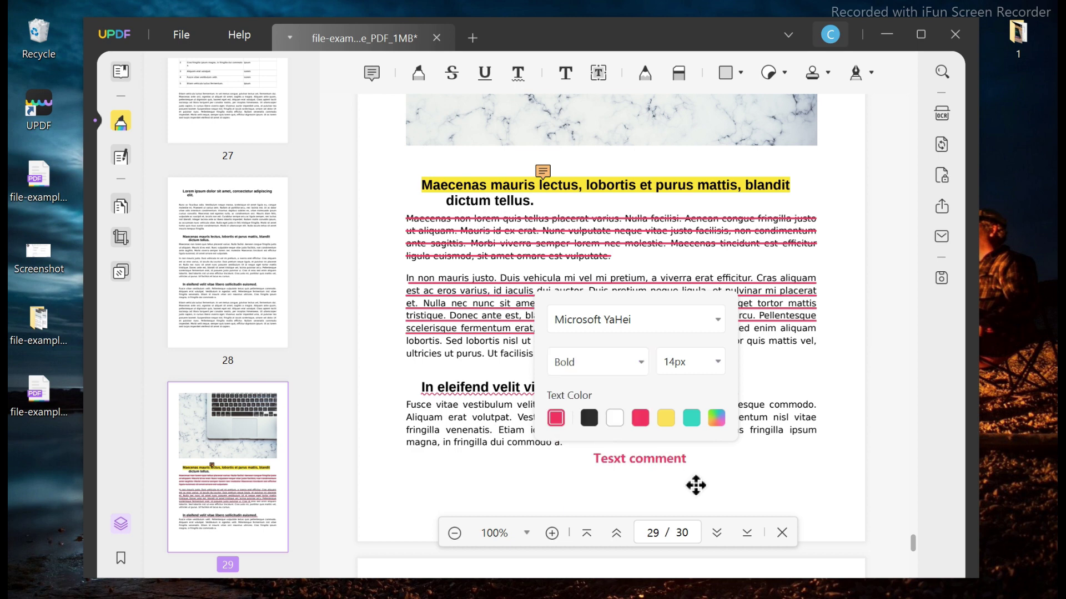
pyautogui.moveTo(685, 468); pyautogui.dragTo(641, 489)
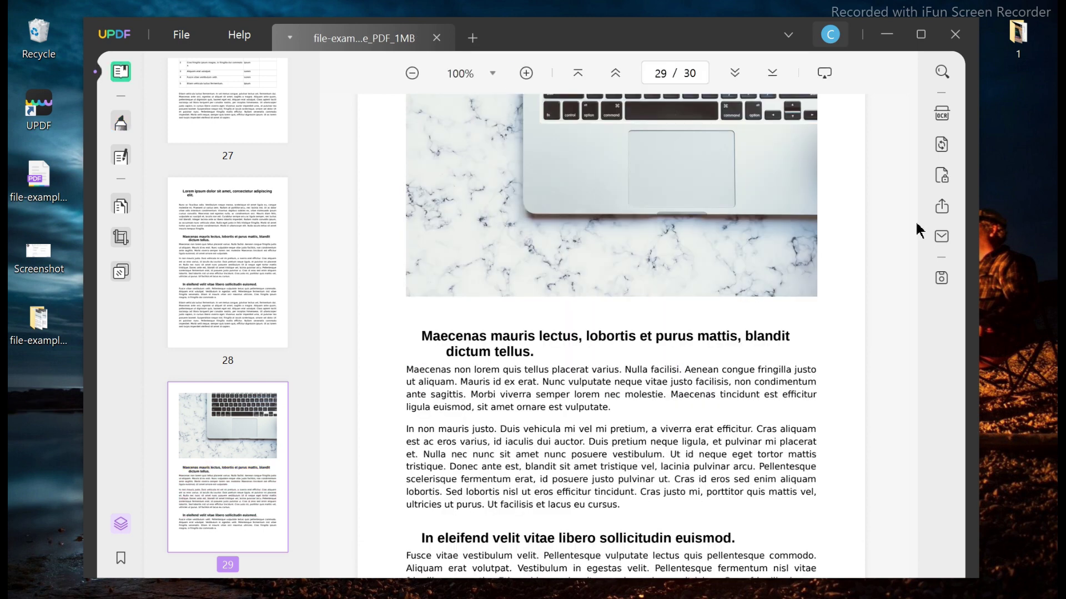
# Run OCR as a searchable PDF, Text and pictures only, on custom pages 1–30, and save it.
pyautogui.click(942, 114)
pyautogui.click(777, 119)
pyautogui.click(787, 151)
pyautogui.click(753, 316)
pyautogui.click(743, 408)
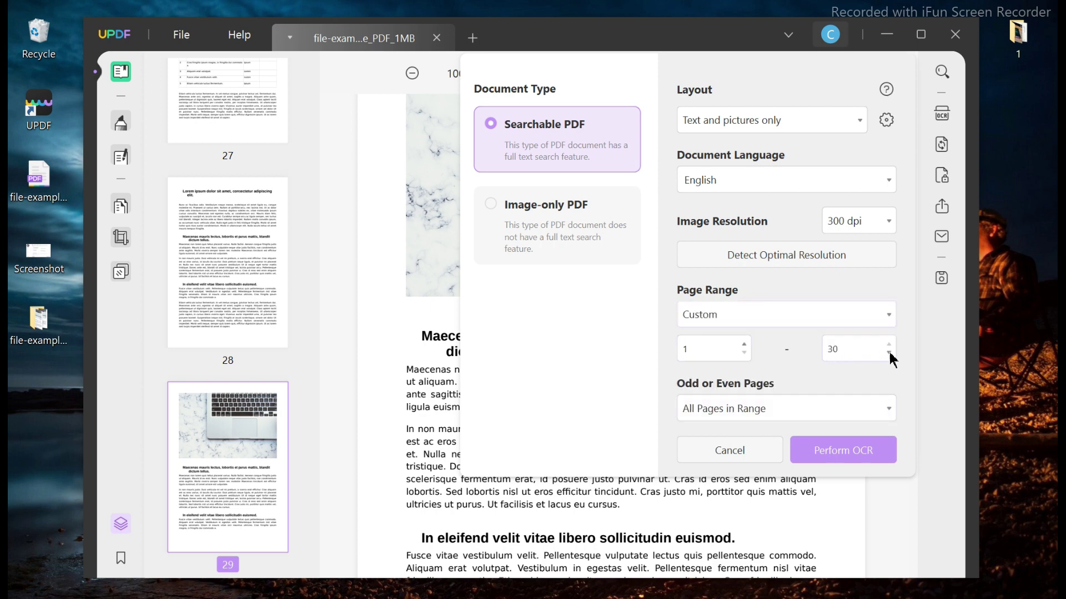
pyautogui.click(855, 450)
pyautogui.click(848, 433)
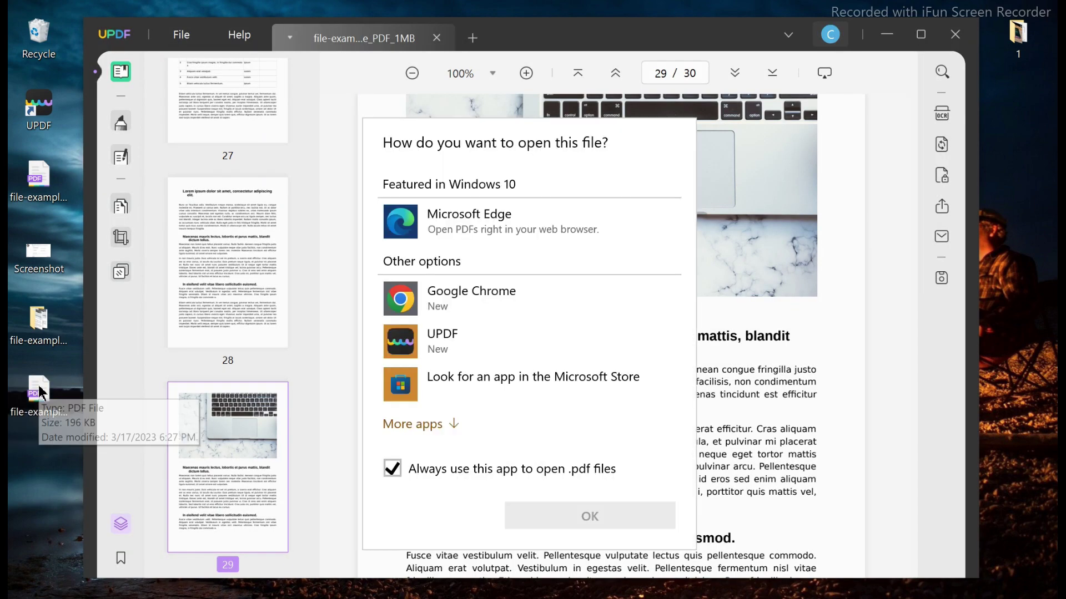
# Open the OCR'd PDF to check it, then close its tab.
pyautogui.doubleClick(457, 358)
pyautogui.scroll(-5, 261, 476)
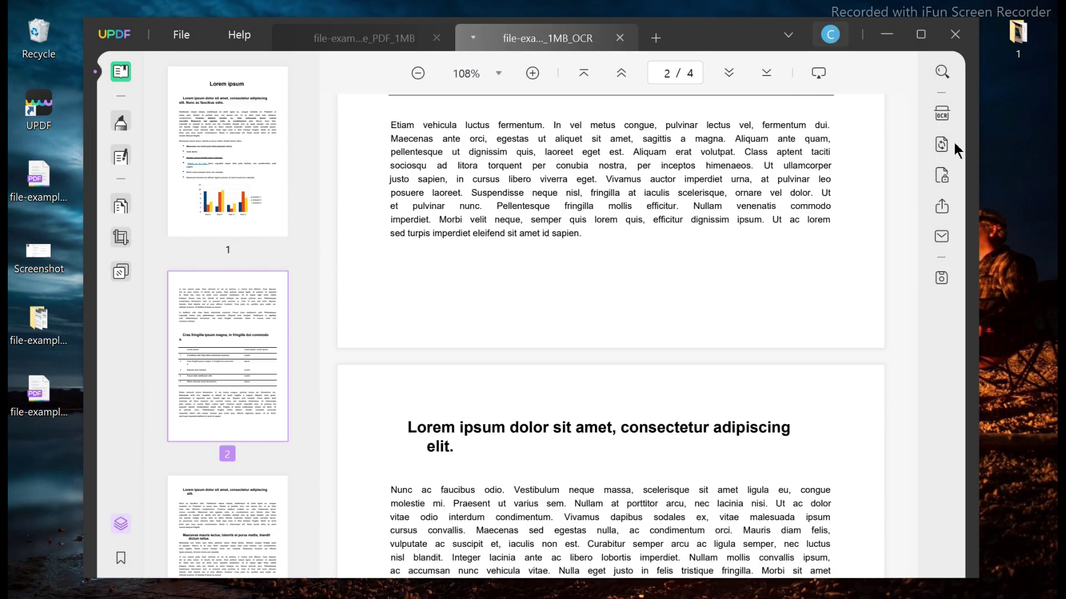
pyautogui.click(619, 38)
# Crop page 14 to 510.4 × 712.0 by pulling the crop corners inward, and apply it.
pyautogui.click(120, 237)
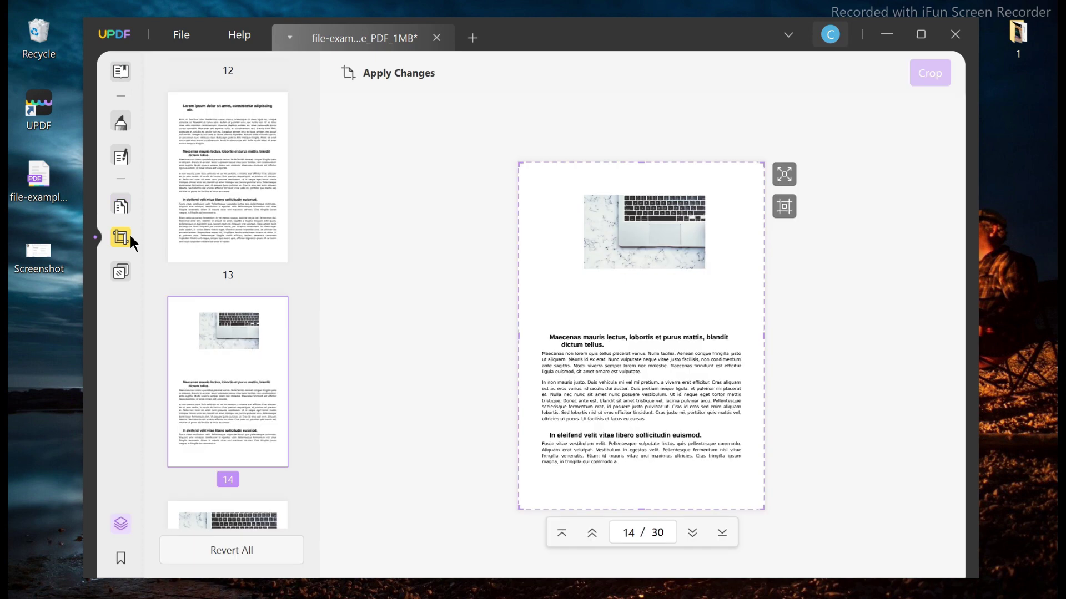
pyautogui.moveTo(766, 169); pyautogui.dragTo(746, 184)
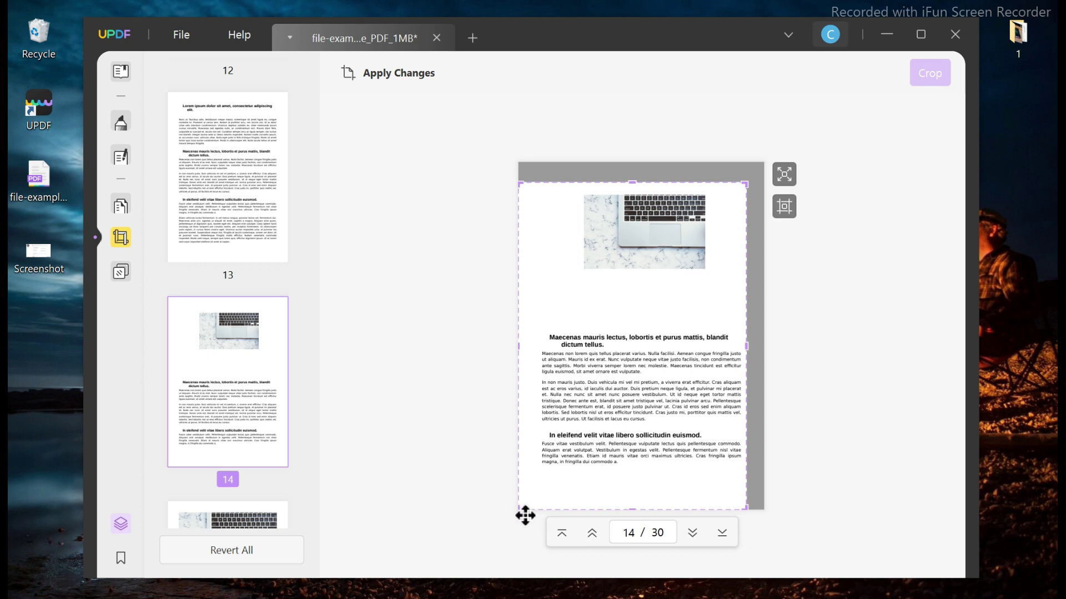
pyautogui.moveTo(524, 514); pyautogui.dragTo(536, 482)
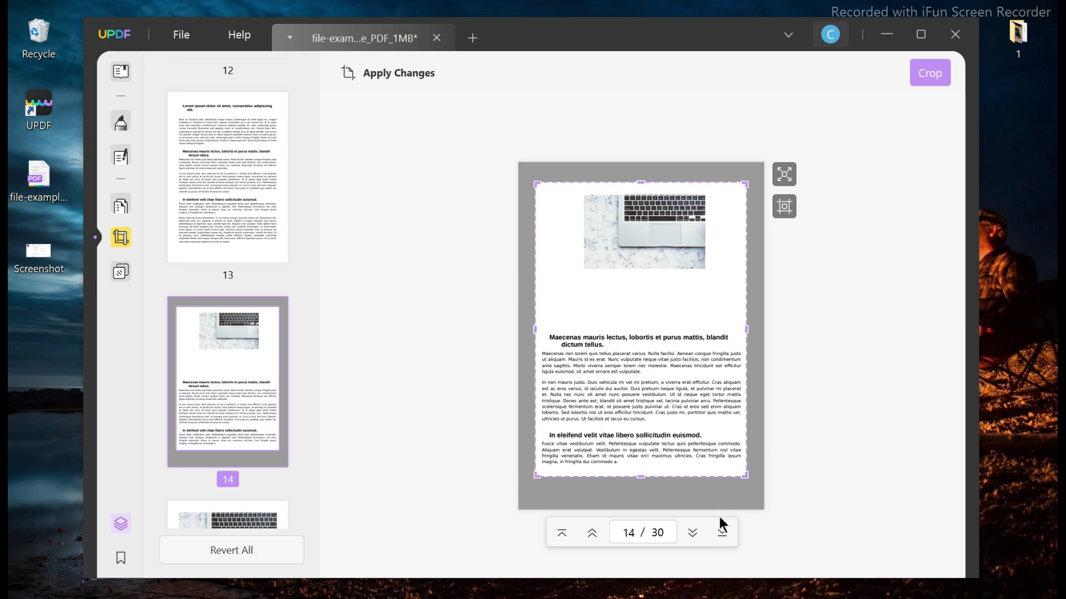
pyautogui.click(785, 206)
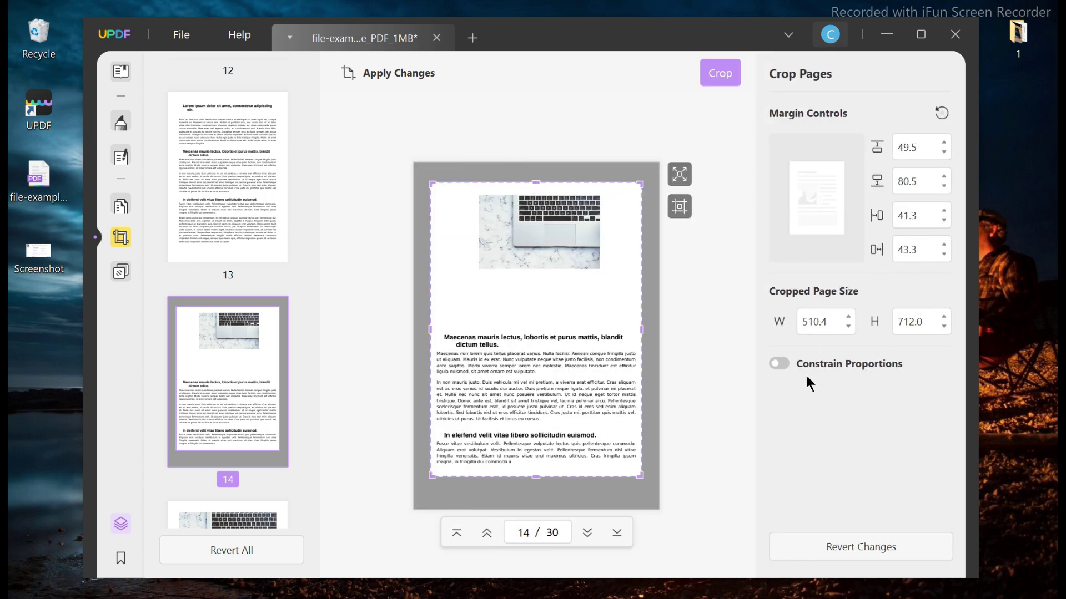
pyautogui.click(720, 78)
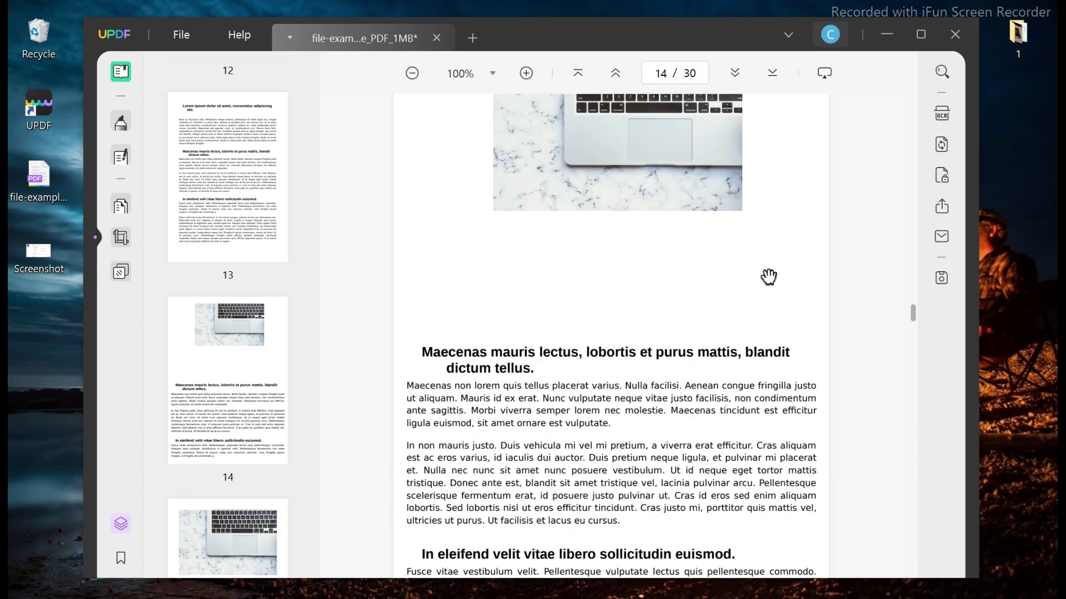
# Scroll through pages 14–15 and back to page 14's headings.
pyautogui.scroll(2, 769, 277)
pyautogui.scroll(-10, 769, 276)
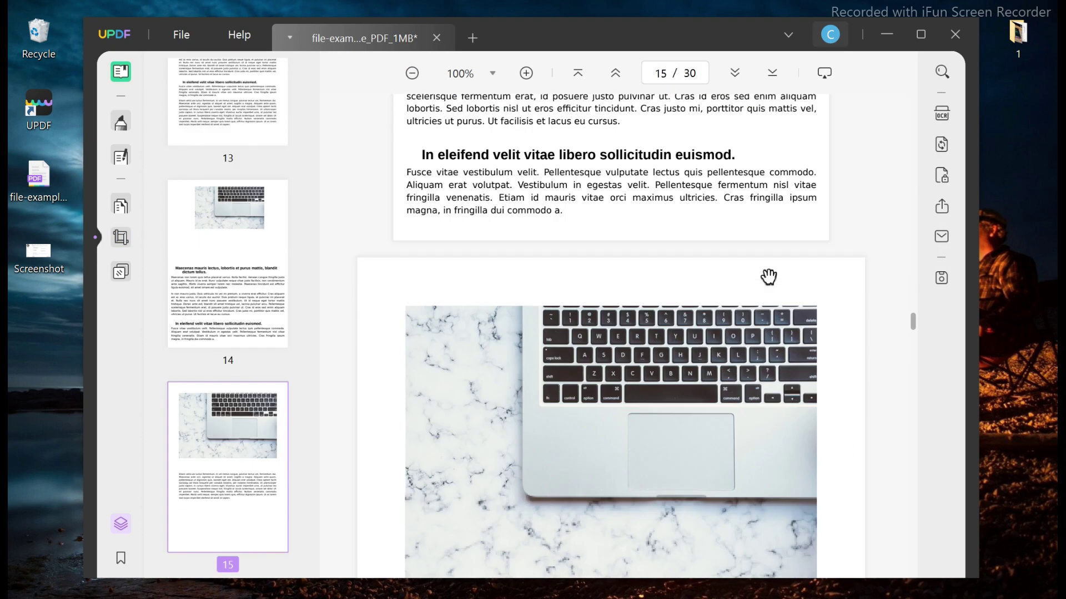
pyautogui.scroll(-4, 769, 276)
pyautogui.scroll(10, 768, 276)
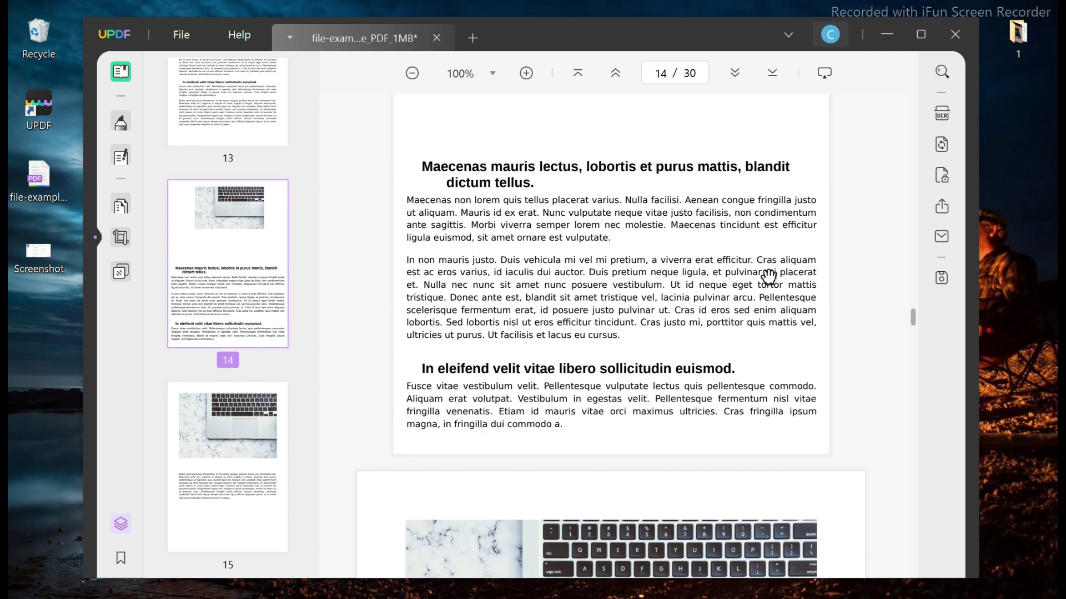
pyautogui.scroll(2, 768, 276)
pyautogui.scroll(-6, 769, 277)
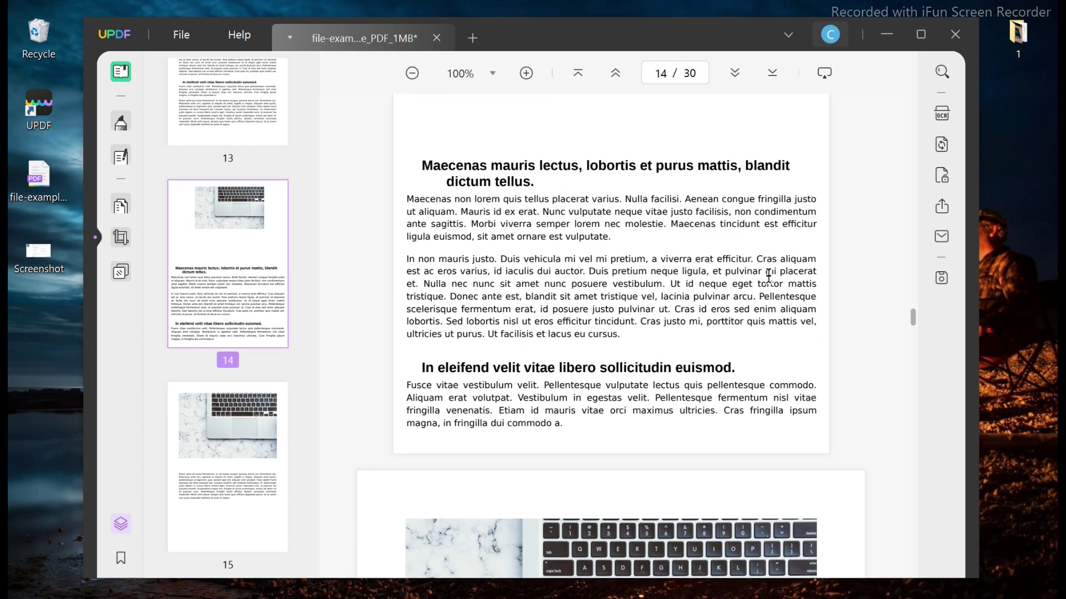
# Start a new page background at 215% ratio and 25% opacity with an image source.
pyautogui.click(125, 267)
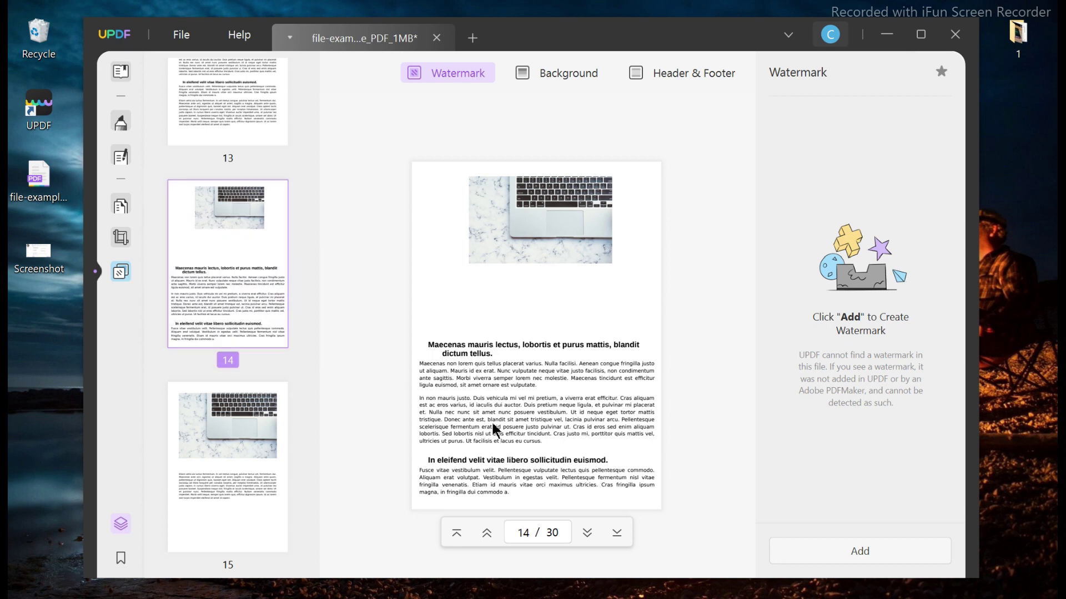
pyautogui.click(541, 71)
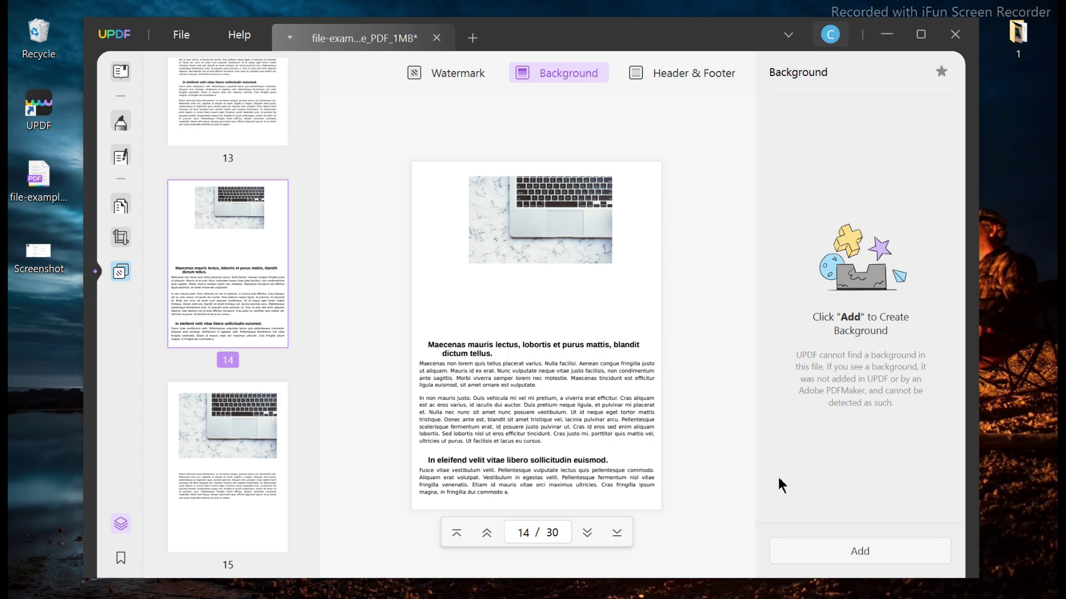
pyautogui.click(844, 550)
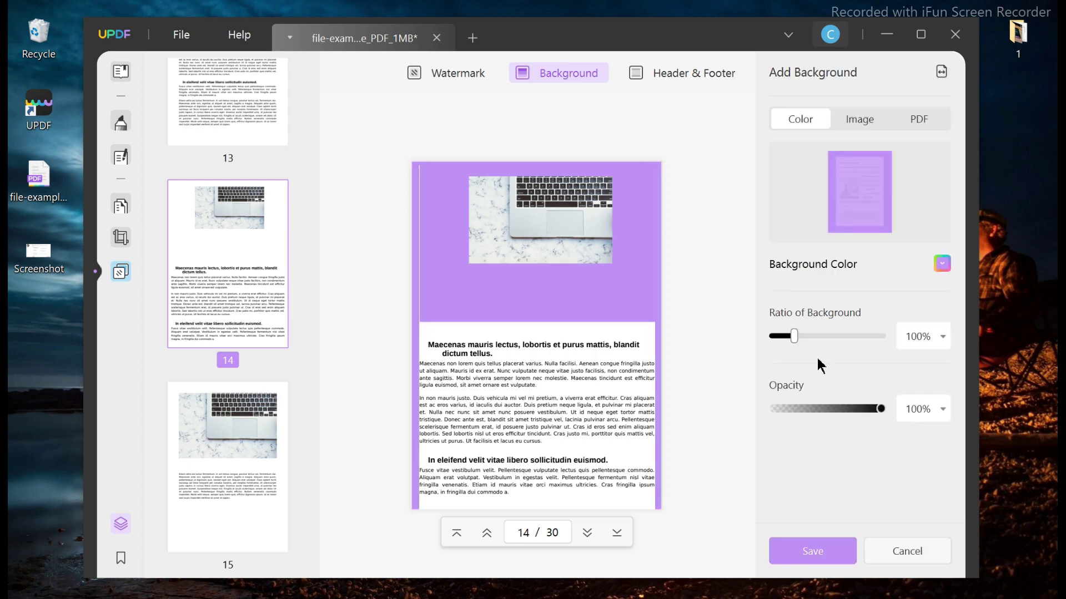
pyautogui.moveTo(795, 332); pyautogui.dragTo(773, 335)
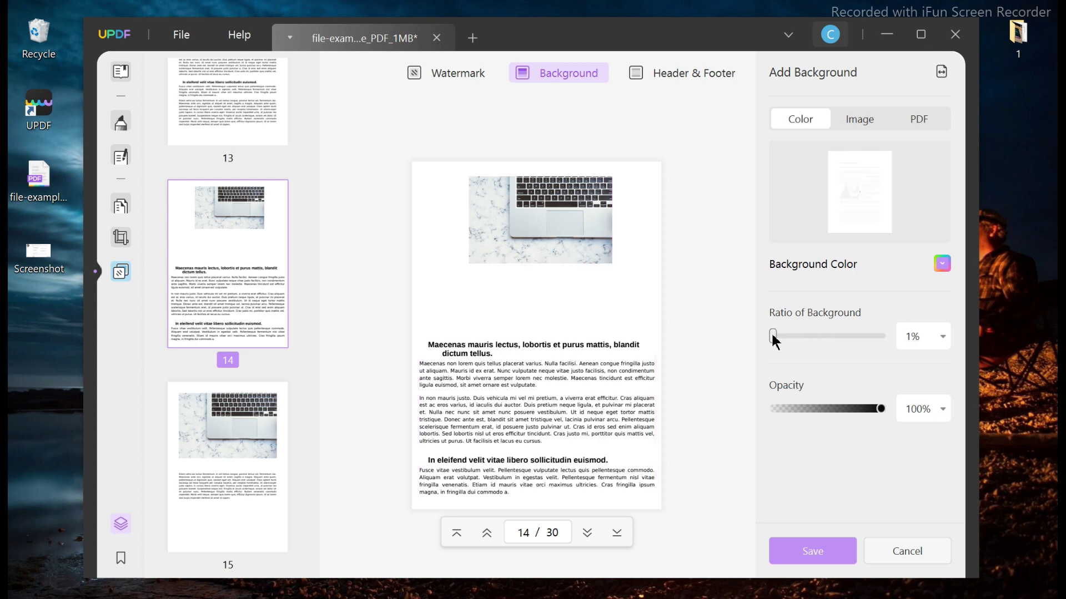
pyautogui.moveTo(775, 343); pyautogui.dragTo(820, 336)
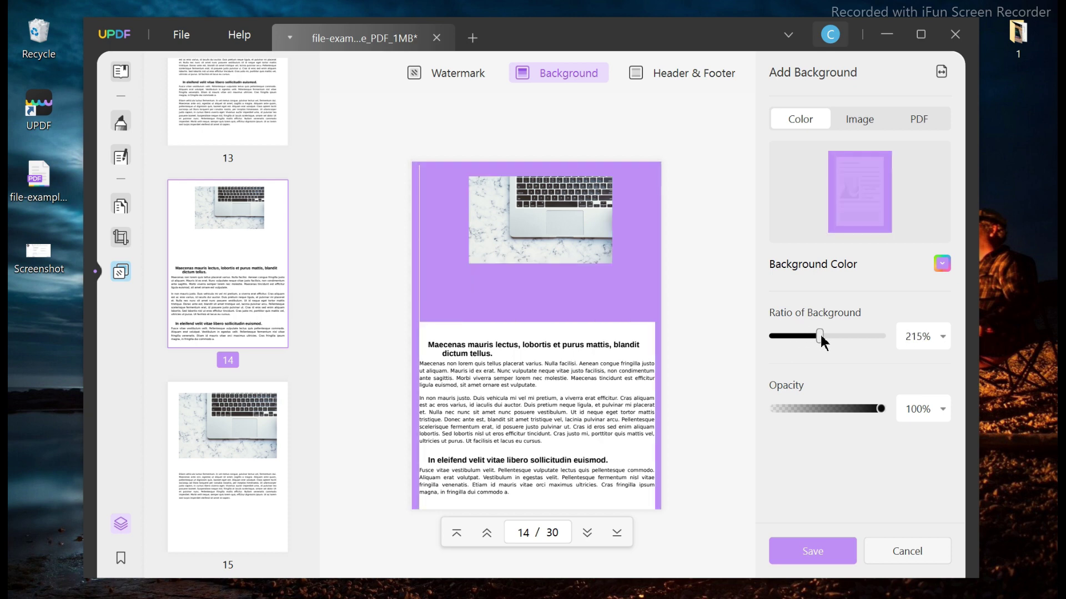
pyautogui.moveTo(879, 412); pyautogui.dragTo(802, 419)
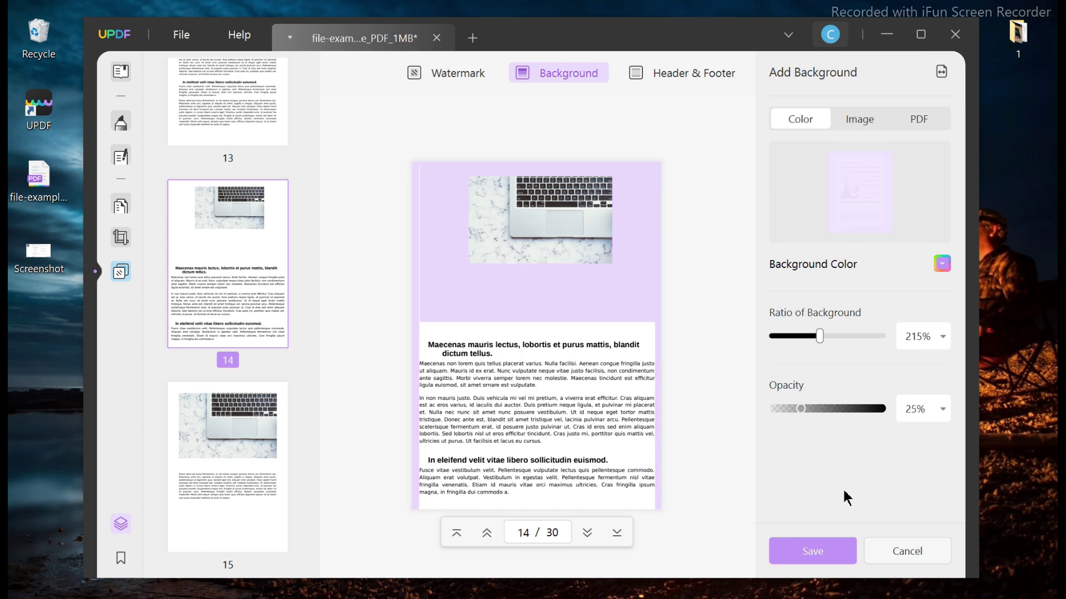
pyautogui.click(851, 125)
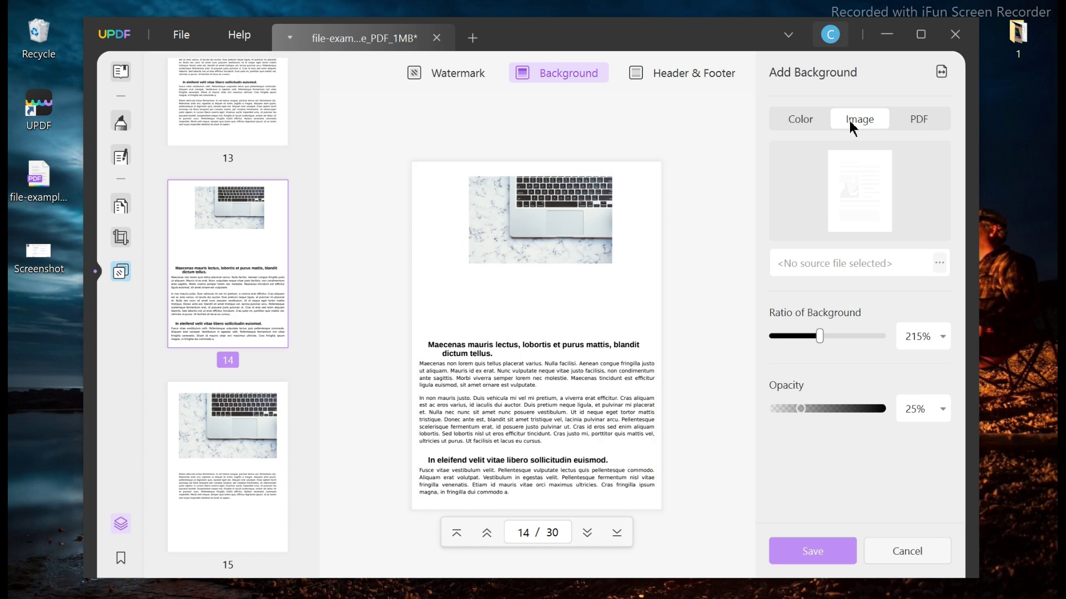
# Browse to the Desktop > 1 > Wallpaper folder to find a background image.
pyautogui.click(938, 263)
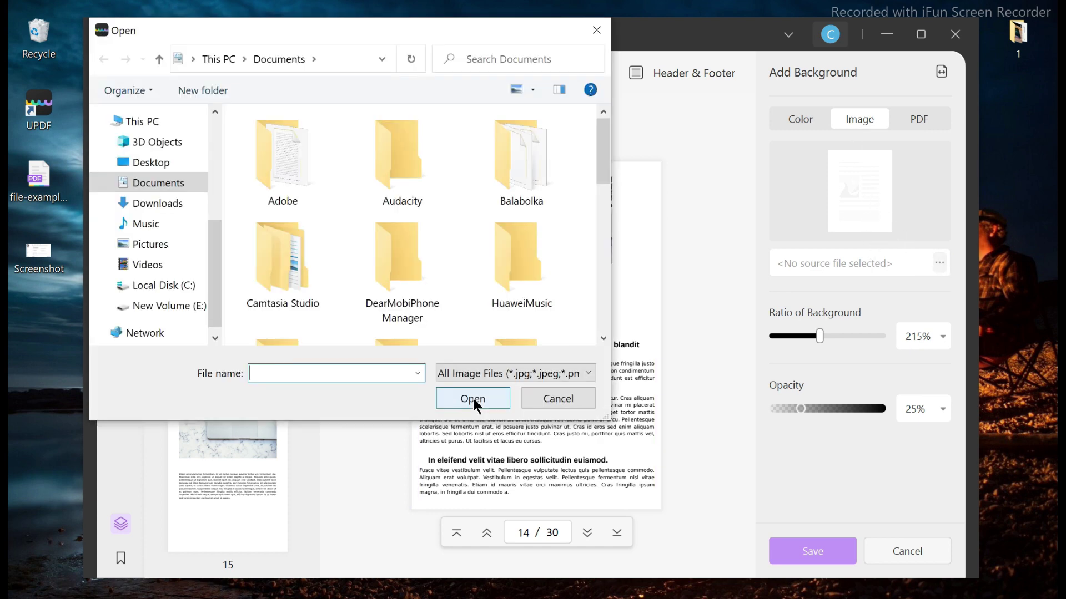
pyautogui.scroll(-5, 488, 247)
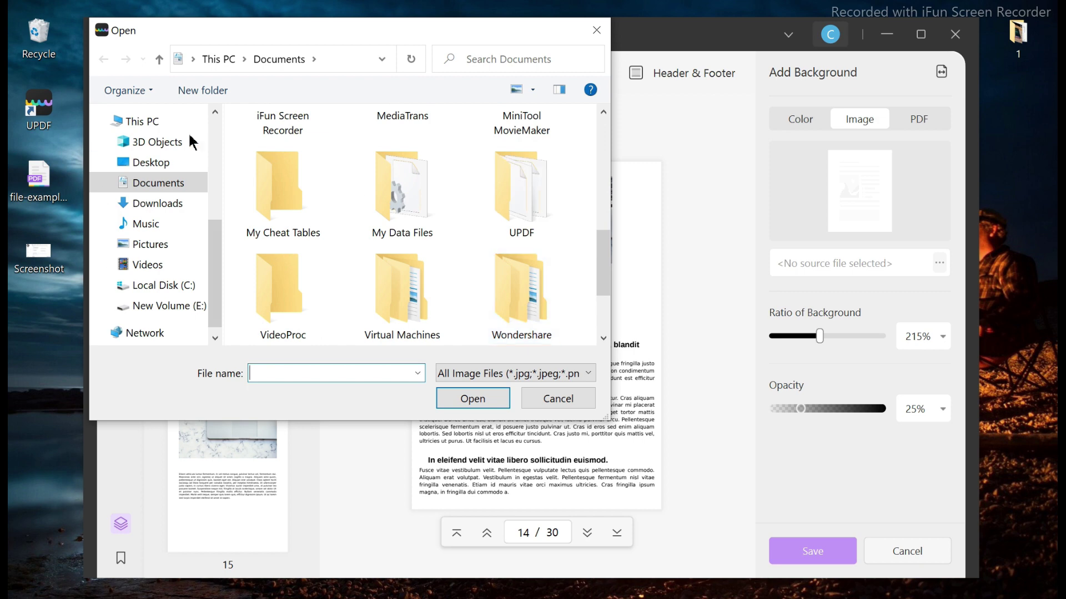
pyautogui.click(148, 162)
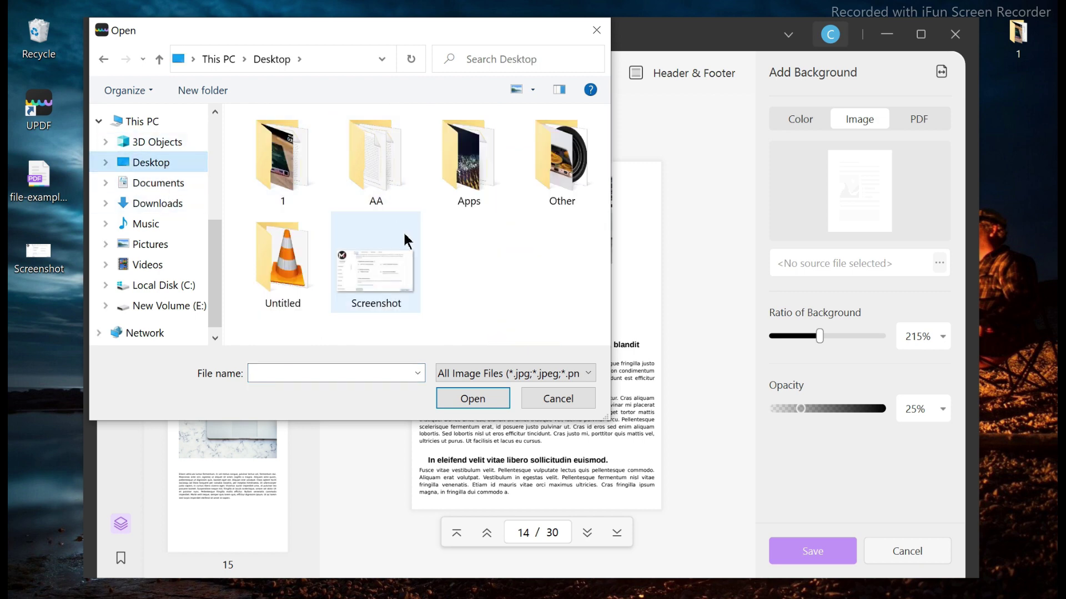
pyautogui.doubleClick(283, 158)
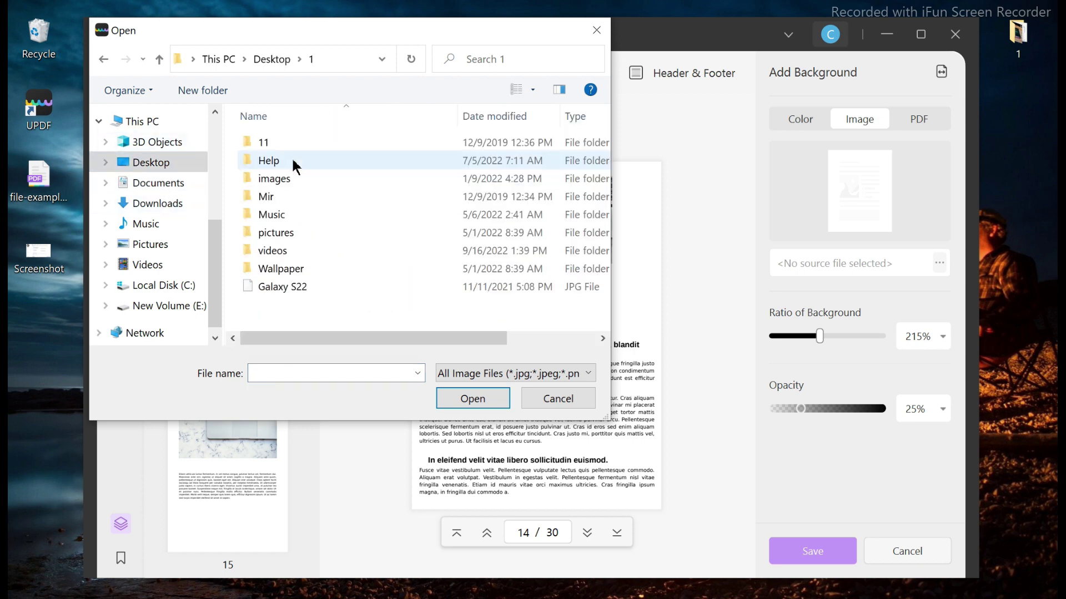
pyautogui.doubleClick(284, 178)
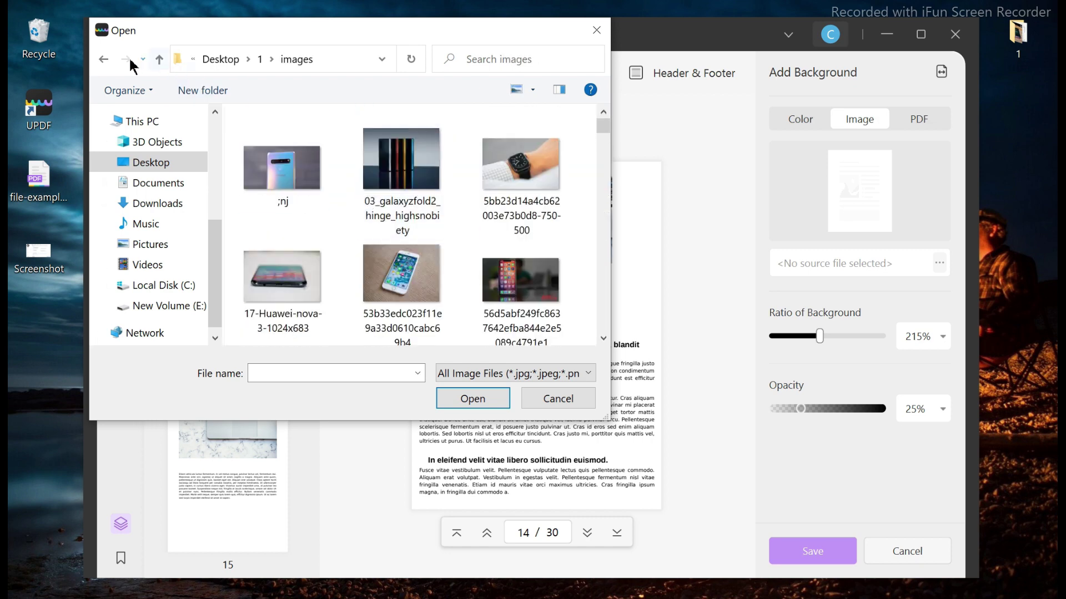
pyautogui.click(103, 60)
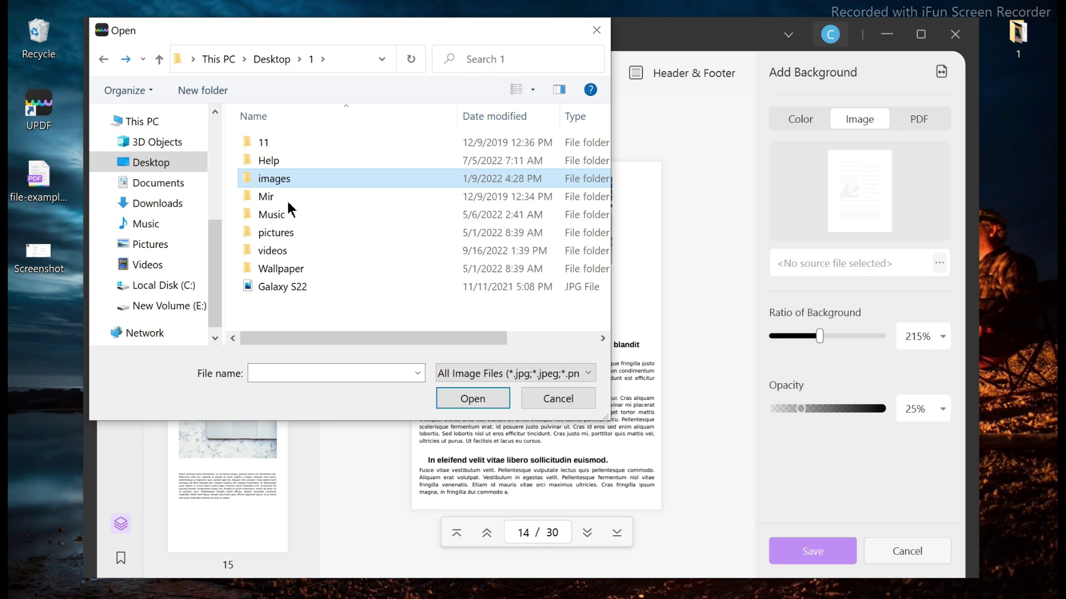
pyautogui.doubleClick(284, 269)
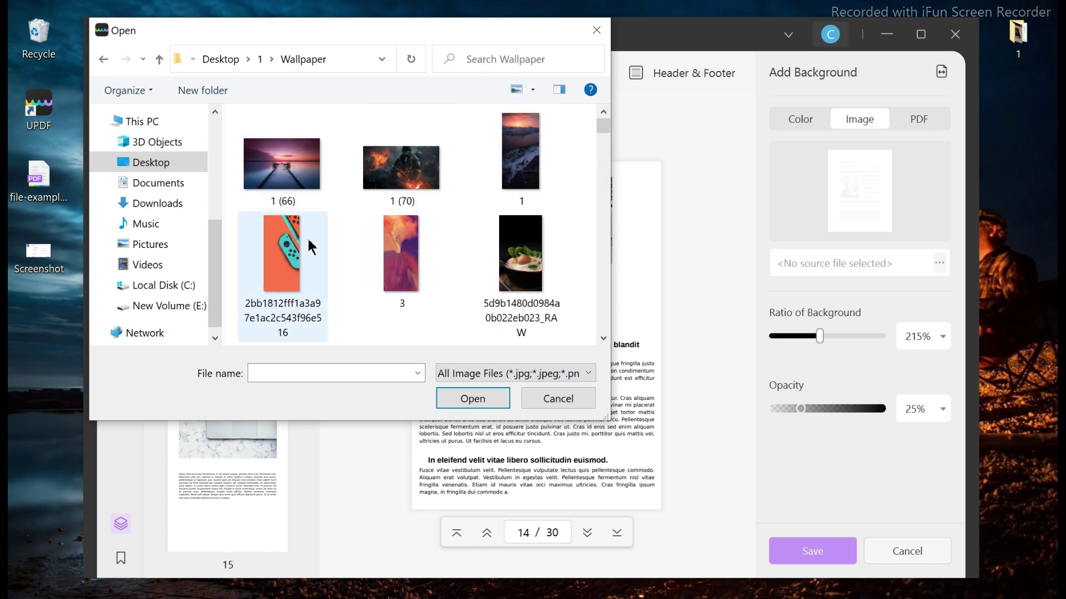
# Apply the orange and teal wallpaper as the background at 100% opacity.
pyautogui.doubleClick(309, 256)
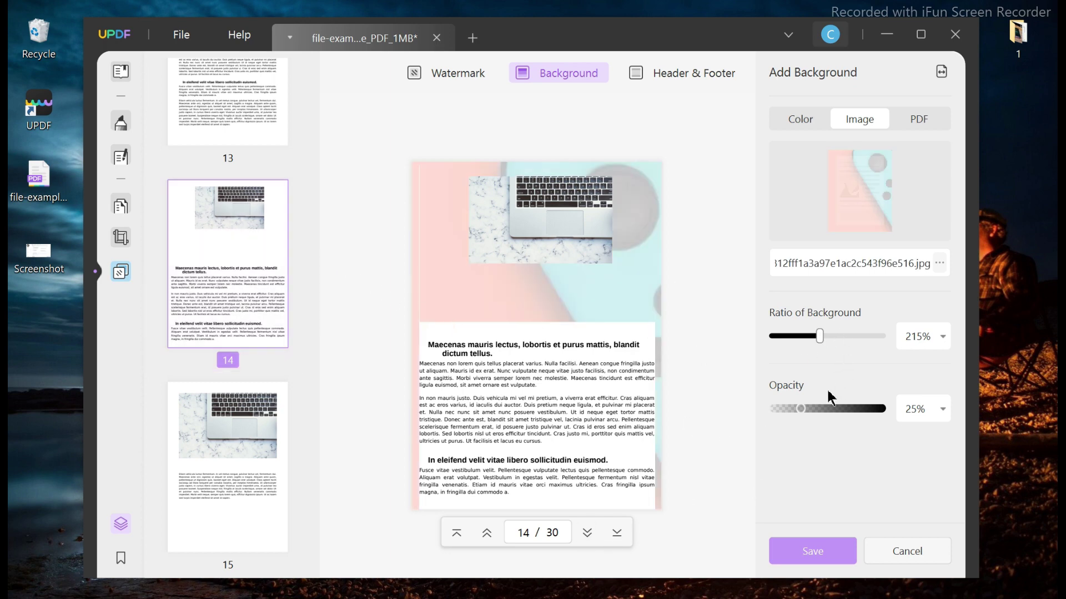
pyautogui.moveTo(801, 408); pyautogui.dragTo(881, 409)
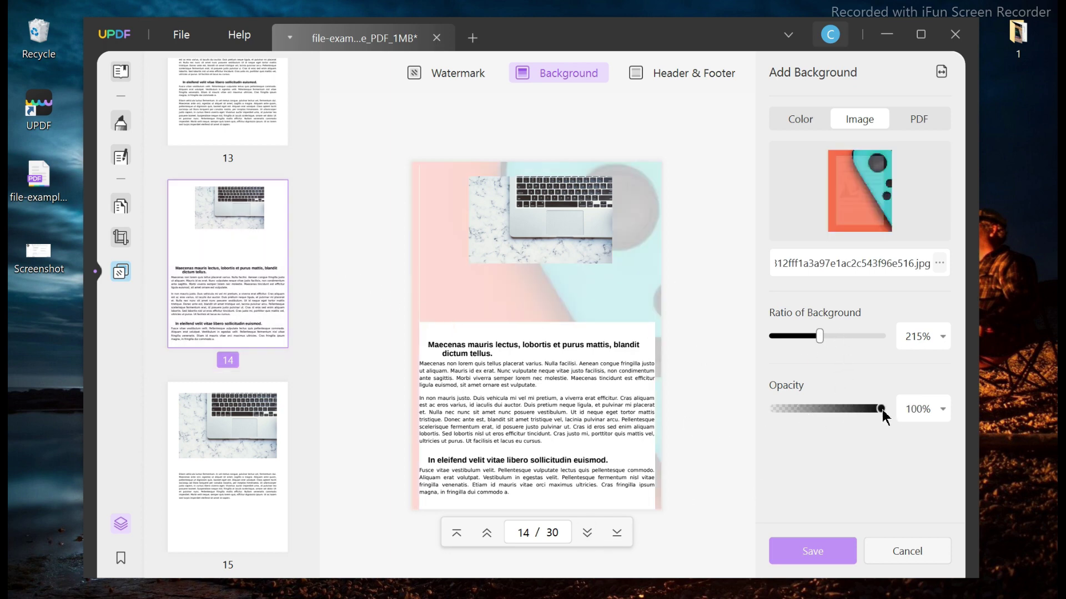
pyautogui.click(814, 551)
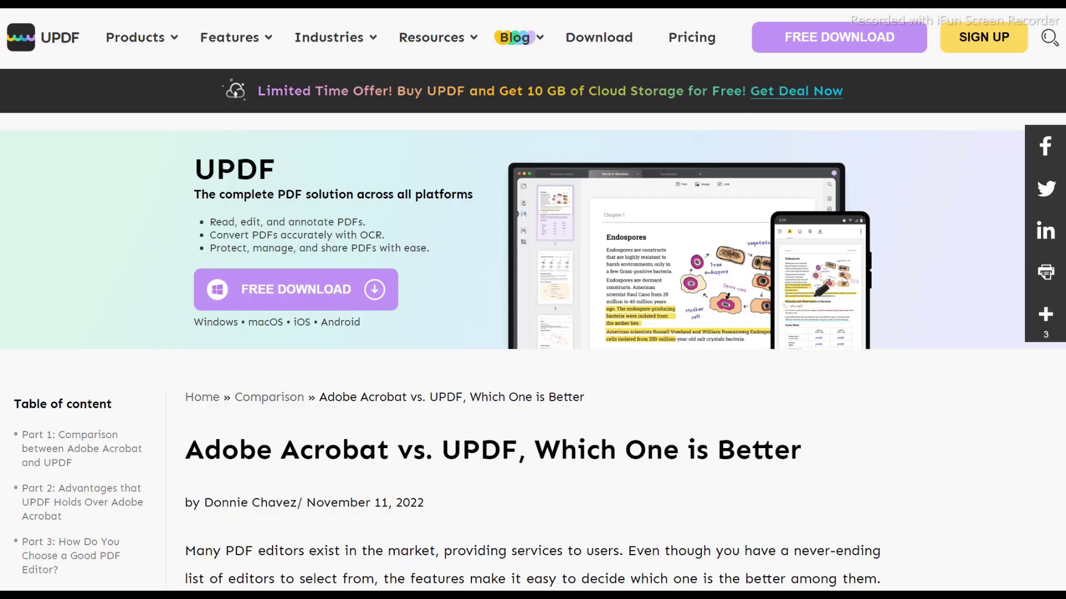
# Compare the Perpetual and Annual Plan totals, leaving the Annual Plan at US$34.99 selected.
pyautogui.scroll(-1, 1002, 579)
pyautogui.scroll(-20, 532, 333)
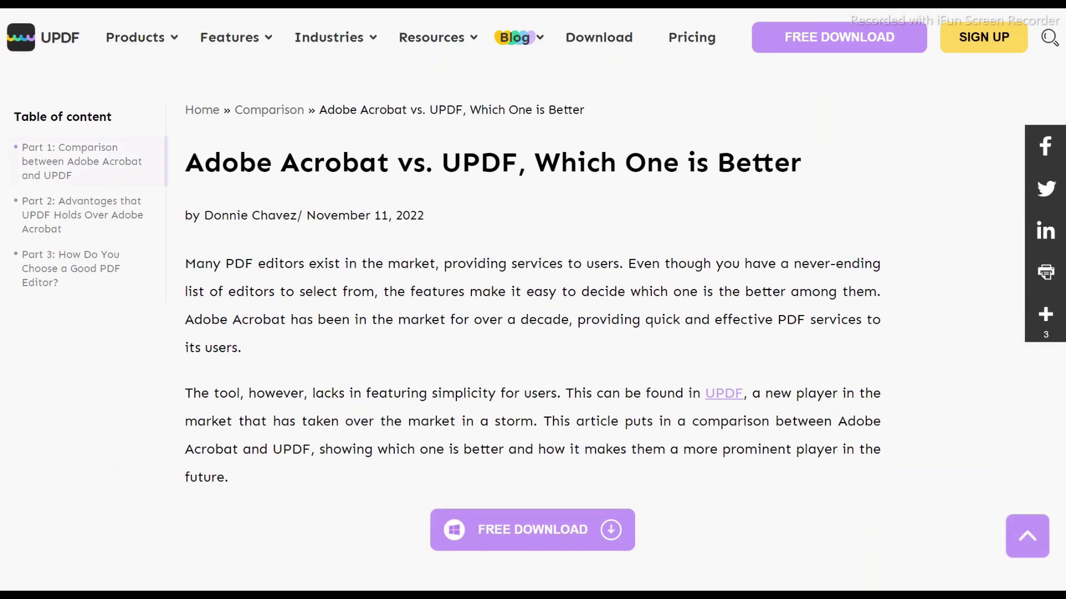
pyautogui.scroll(-20, 533, 333)
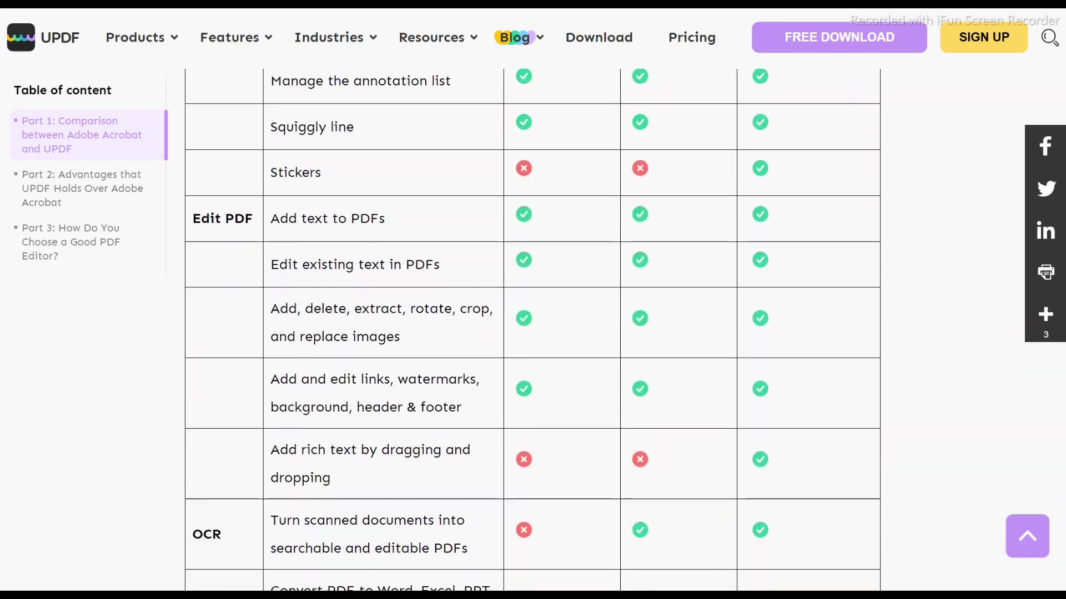
pyautogui.scroll(-7, 533, 333)
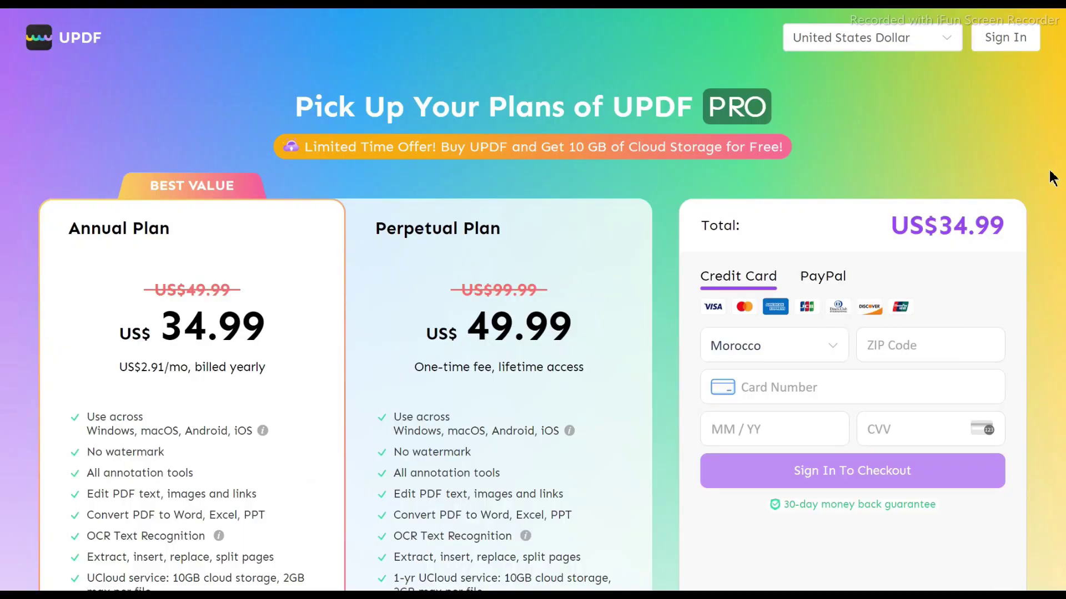
pyautogui.scroll(-3, 532, 299)
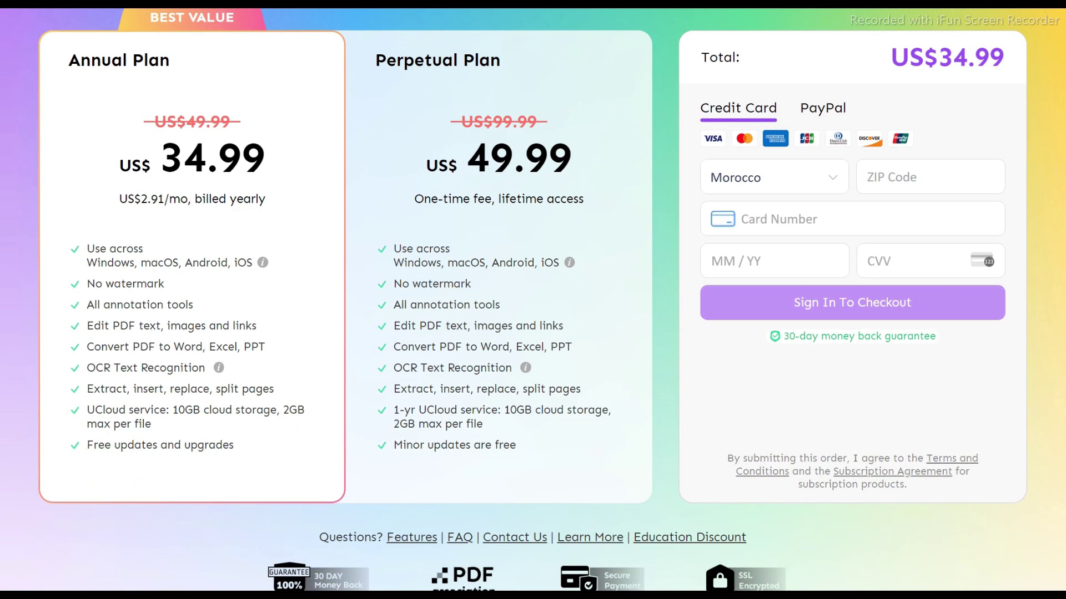
pyautogui.scroll(1, 533, 300)
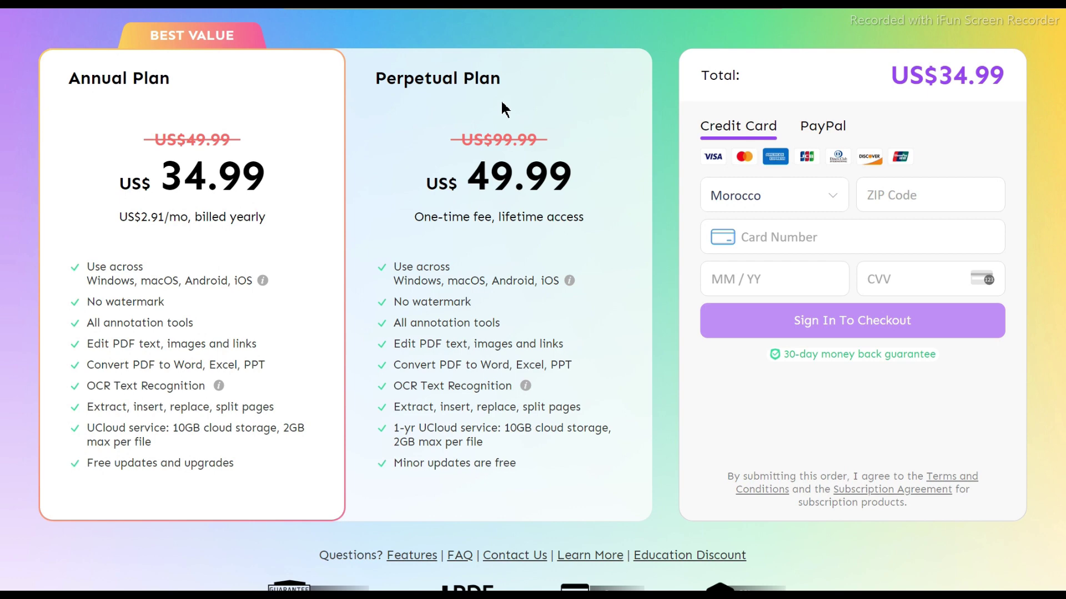
pyautogui.click(504, 109)
pyautogui.click(321, 95)
pyautogui.click(394, 103)
pyautogui.click(299, 91)
pyautogui.scroll(-1, 458, 360)
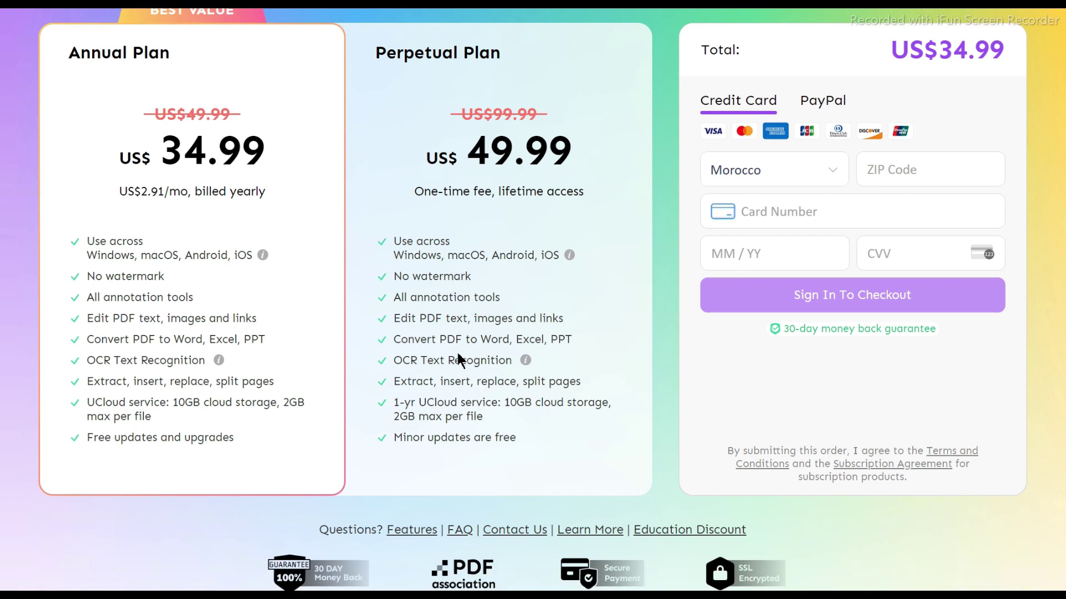
pyautogui.moveTo(224, 440); pyautogui.dragTo(240, 454)
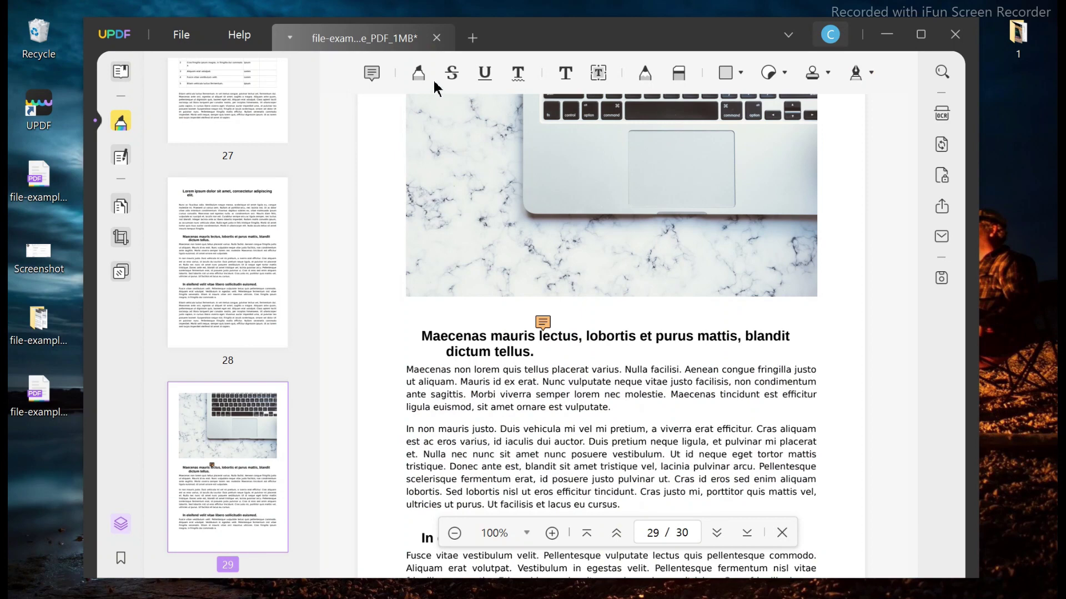
# Highlight the Maecenas mauris heading in yellow.
pyautogui.click(419, 72)
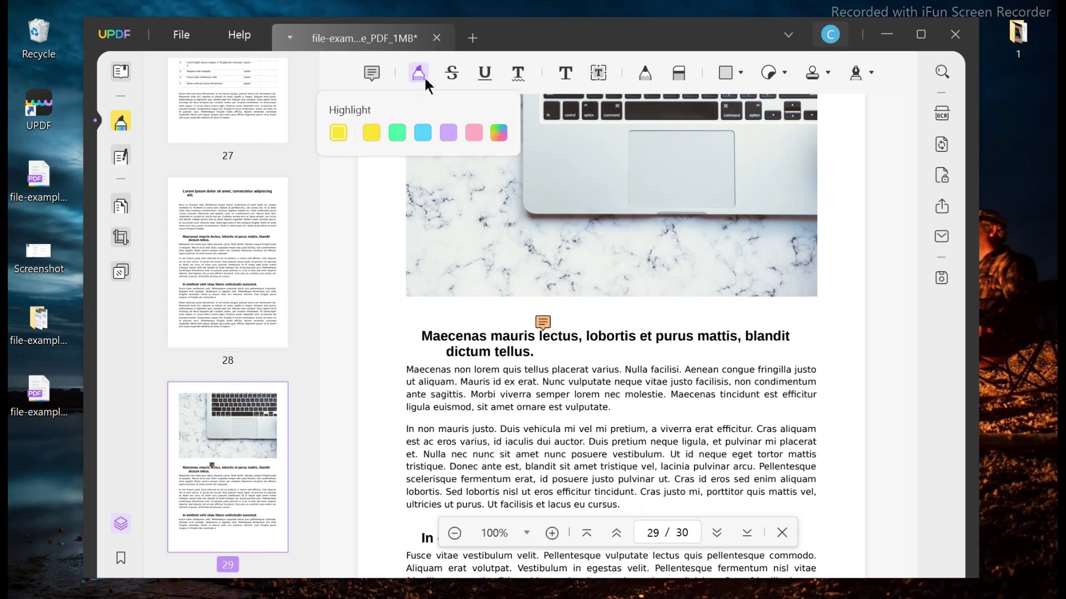
pyautogui.click(372, 132)
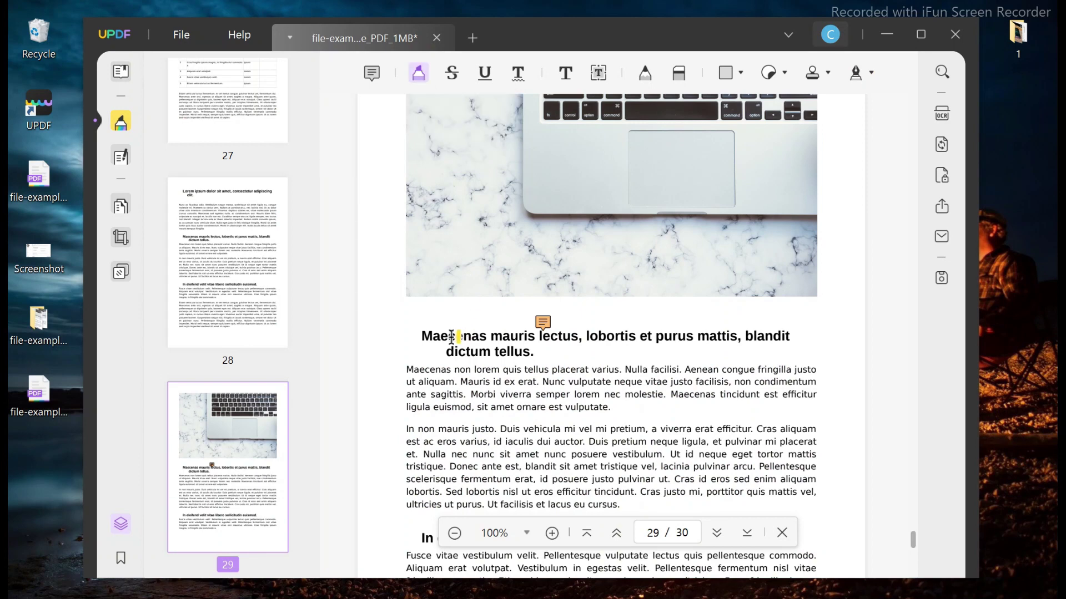
pyautogui.moveTo(422, 336); pyautogui.dragTo(793, 340)
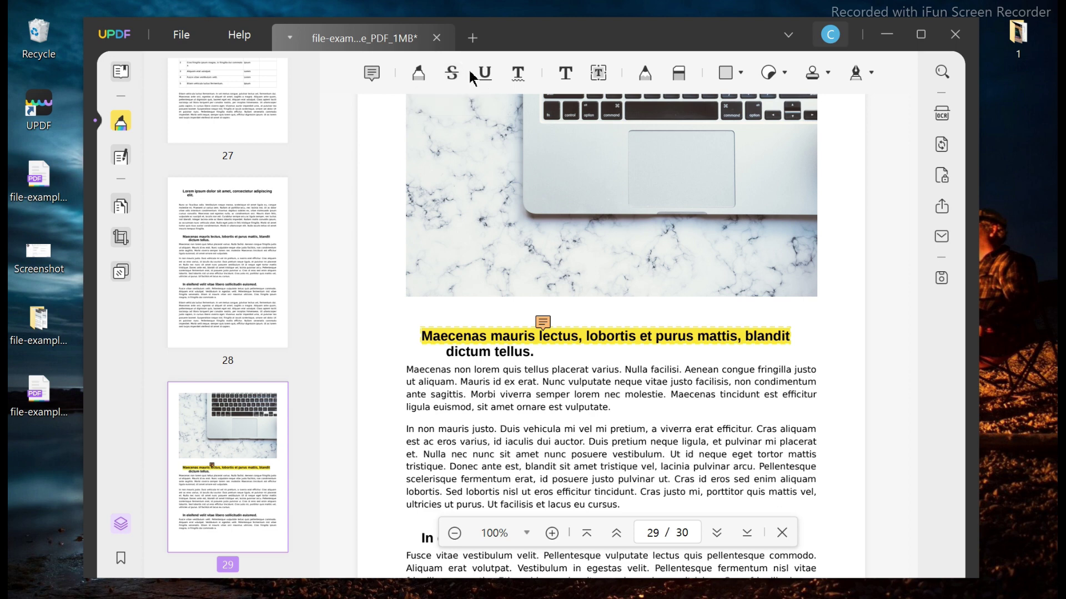
# Strike through the paragraph under the Maecenas heading.
pyautogui.click(452, 73)
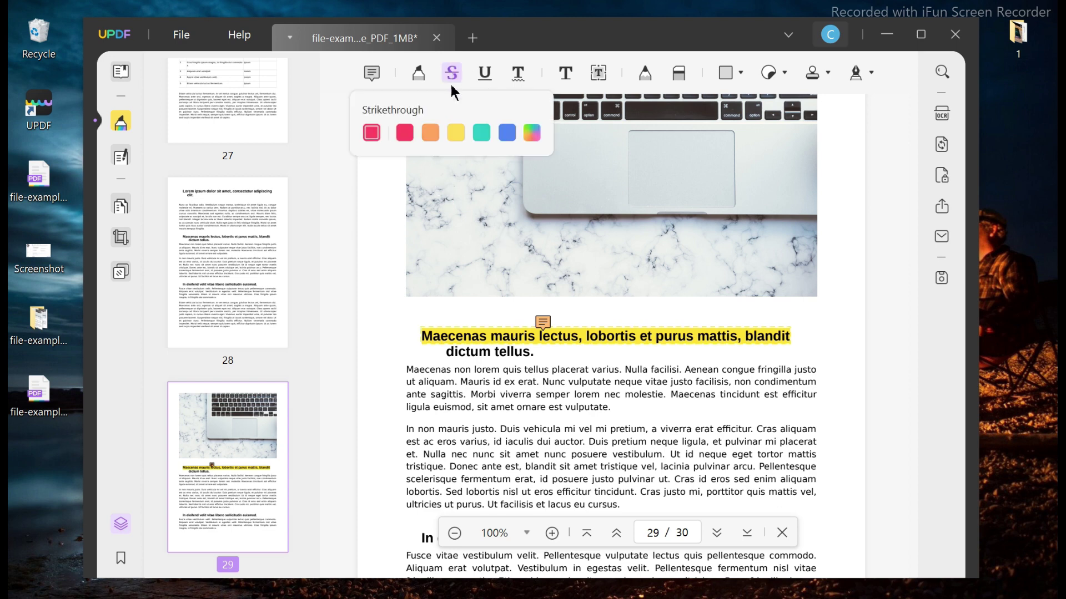
pyautogui.moveTo(406, 369); pyautogui.dragTo(497, 364)
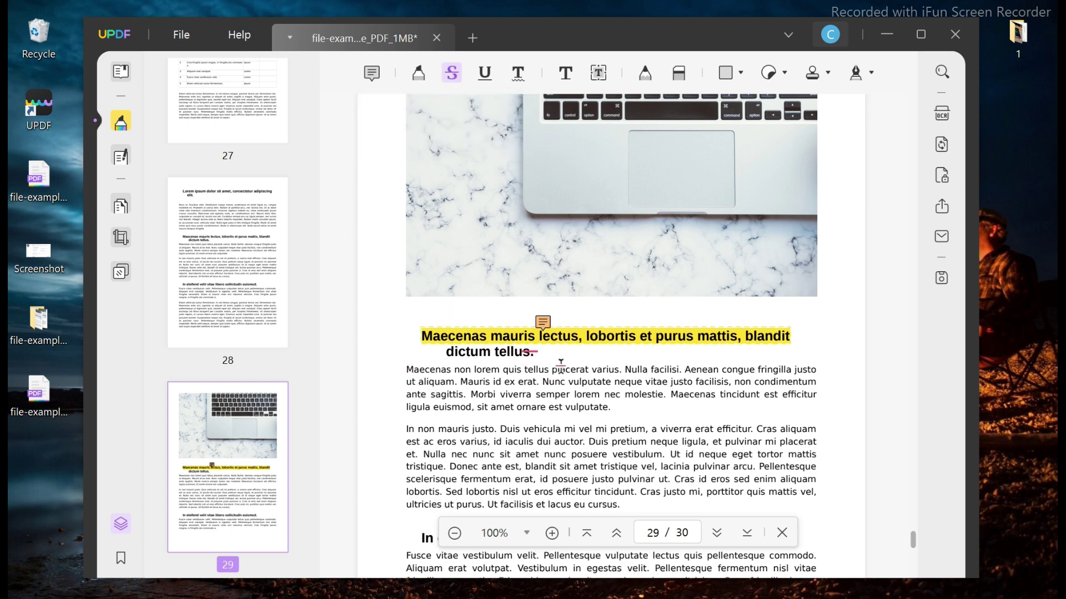
pyautogui.press('Escape')
pyautogui.moveTo(595, 382); pyautogui.dragTo(404, 379)
pyautogui.click(469, 369)
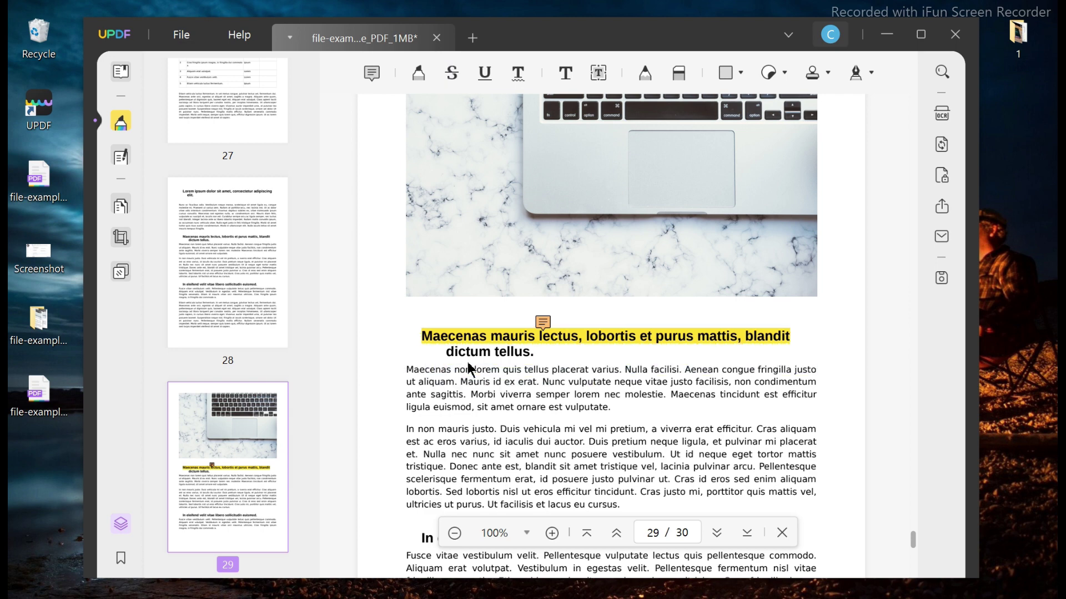
pyautogui.click(452, 72)
pyautogui.moveTo(405, 381)
pyautogui.mouseDown()
pyautogui.moveTo(625, 377)
pyautogui.moveTo(609, 399)
pyautogui.moveTo(614, 415)
pyautogui.mouseUp()
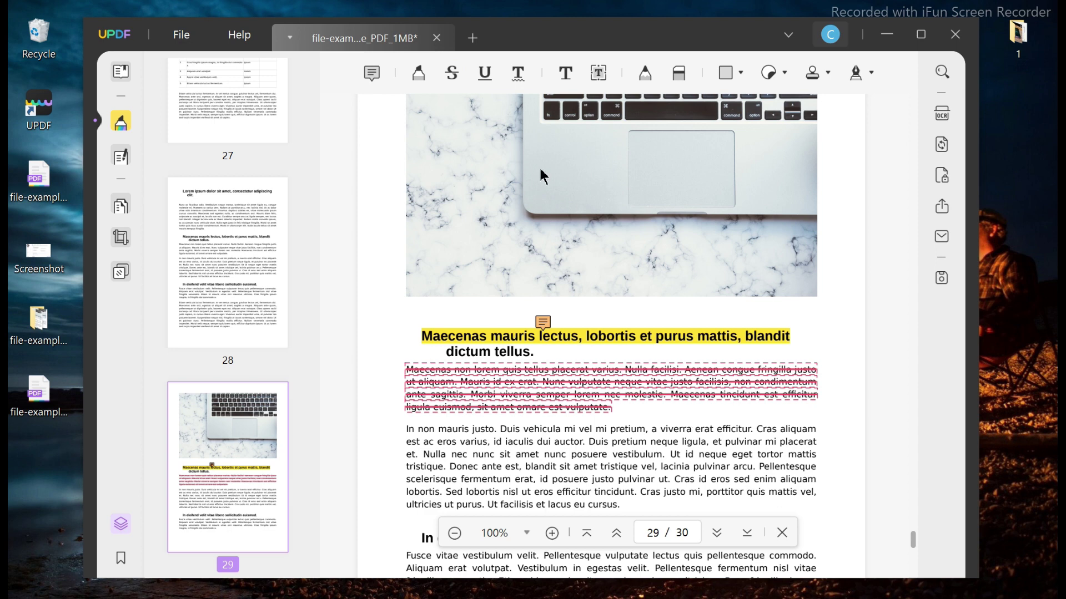
# Underline the paragraph from 'In non mauris' to 'Cras id' and squiggly-underline the 'In eleifend velit' heading.
pyautogui.click(483, 73)
pyautogui.moveTo(410, 435)
pyautogui.mouseDown()
pyautogui.moveTo(549, 448)
pyautogui.moveTo(675, 488)
pyautogui.moveTo(711, 482)
pyautogui.mouseUp()
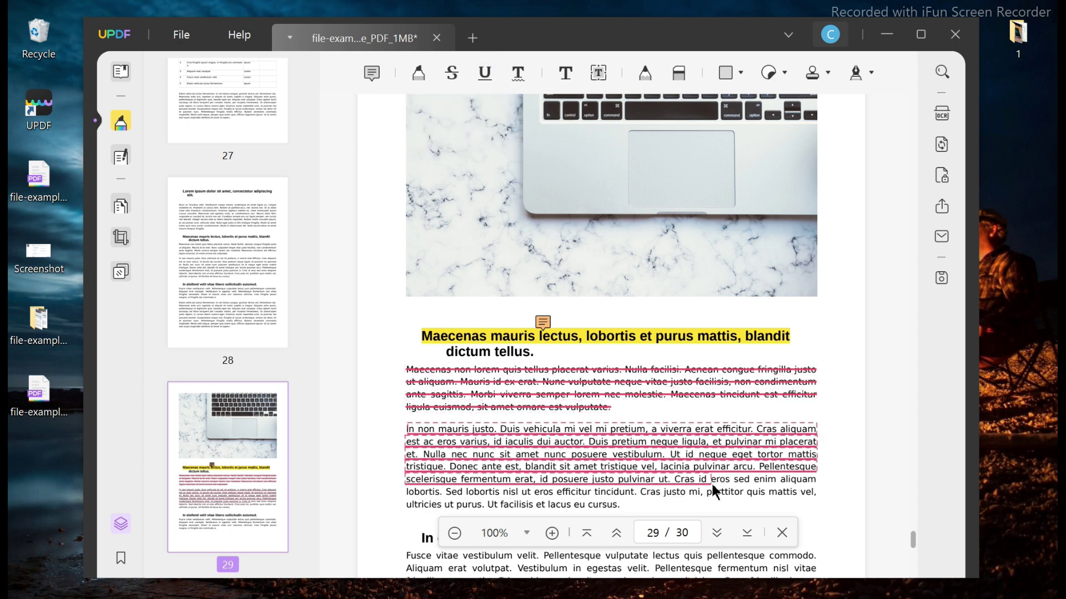
pyautogui.click(517, 73)
pyautogui.scroll(-3, 546, 325)
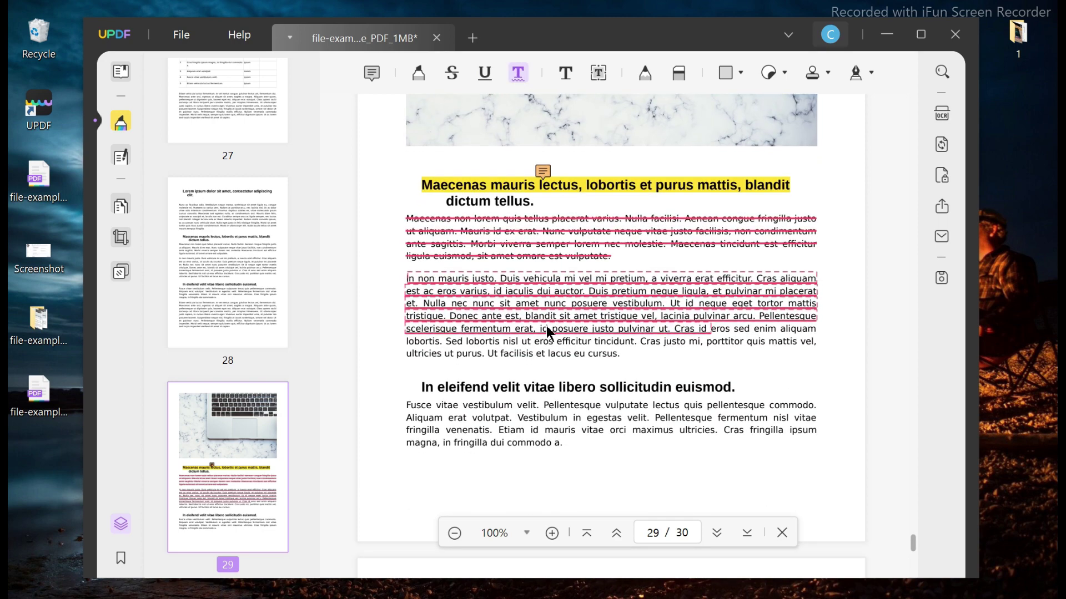
pyautogui.moveTo(420, 387); pyautogui.dragTo(761, 408)
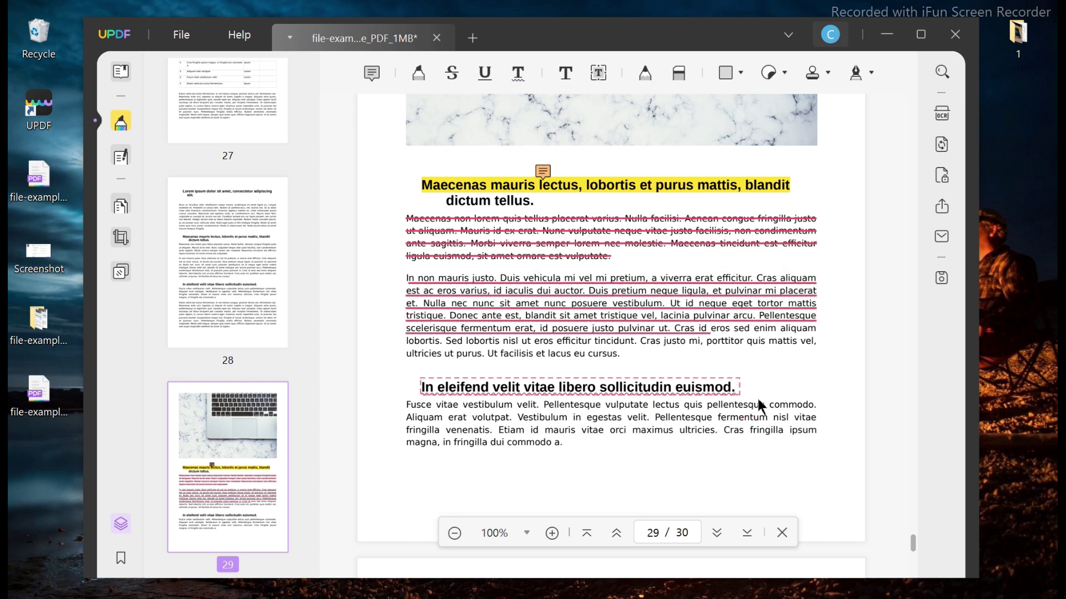
# Undo the most recent annotations added to the page.
pyautogui.click(566, 73)
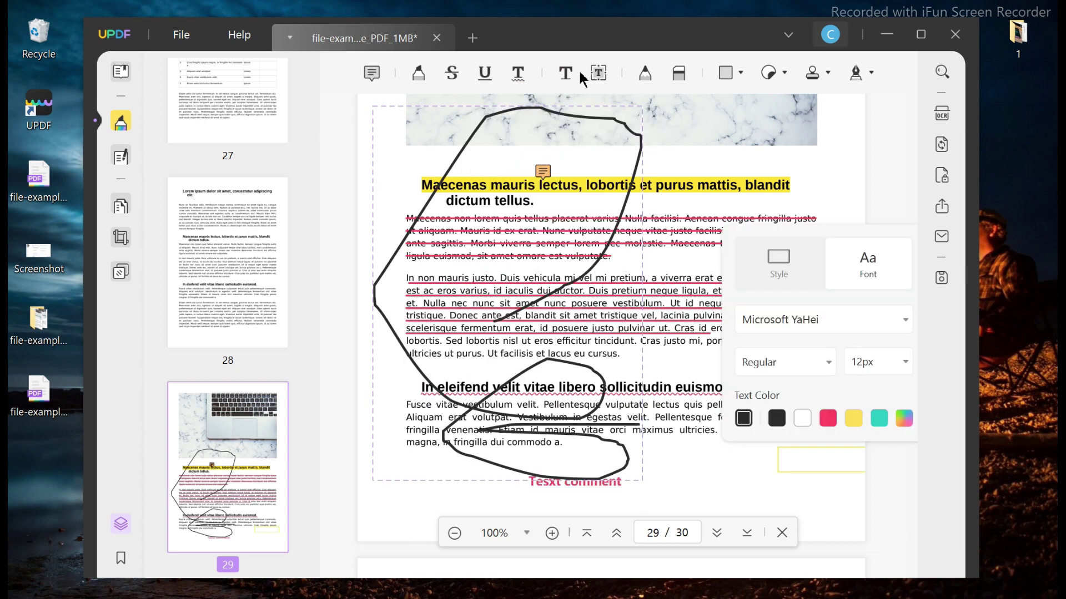
pyautogui.hotkey('ctrl', 'z')
pyautogui.hotkey('ctrl', 'z')
pyautogui.hotkey('ctrl', 'z')
pyautogui.hotkey('ctrl', 'z')
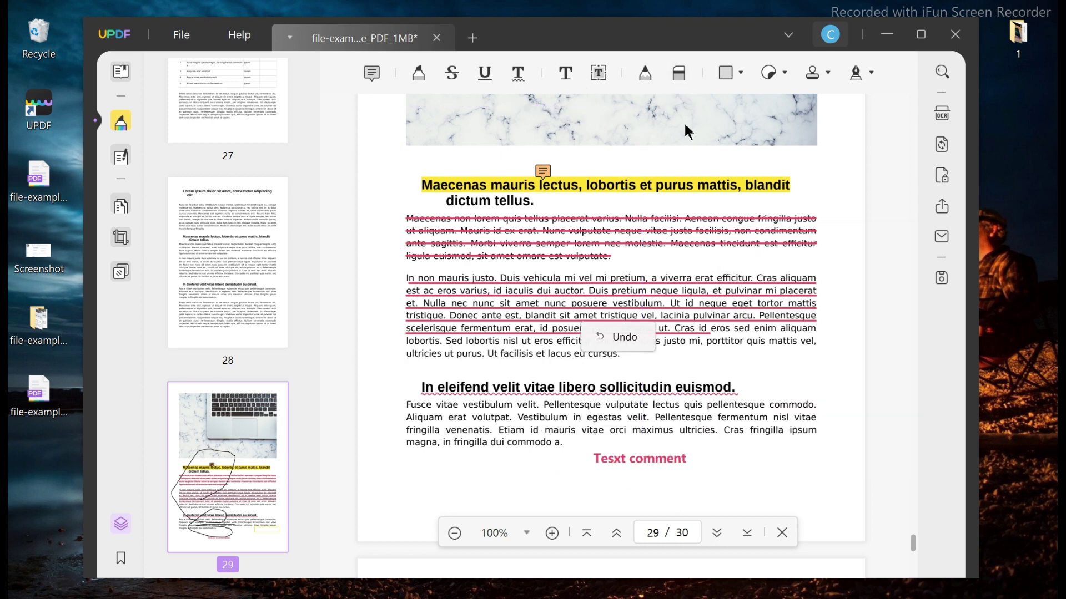
pyautogui.click(730, 81)
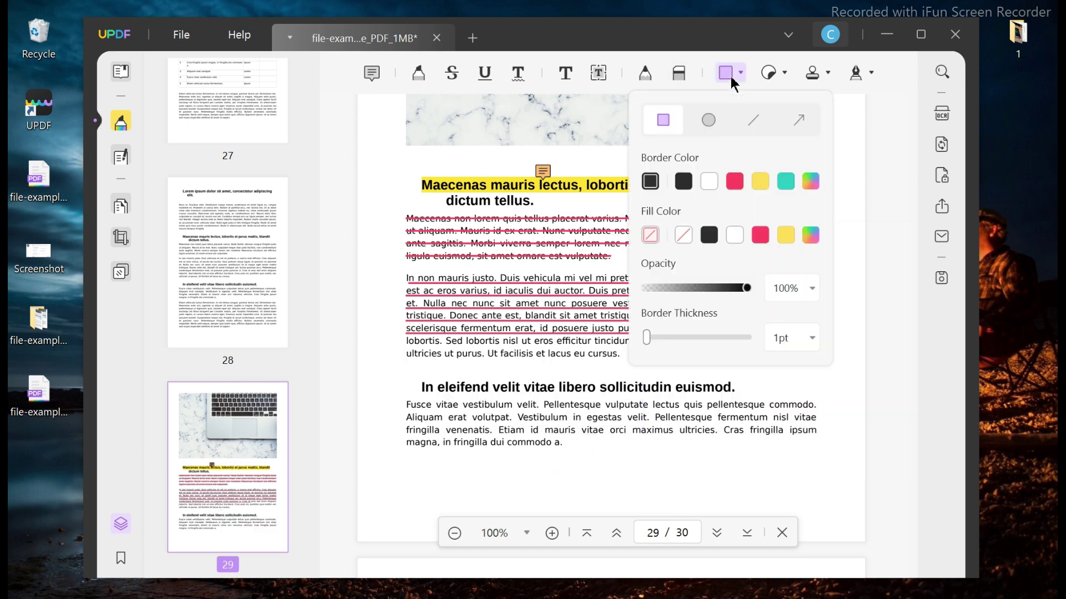
pyautogui.click(942, 176)
# Set and confirm a document open password, then save the protected copy.
pyautogui.click(793, 134)
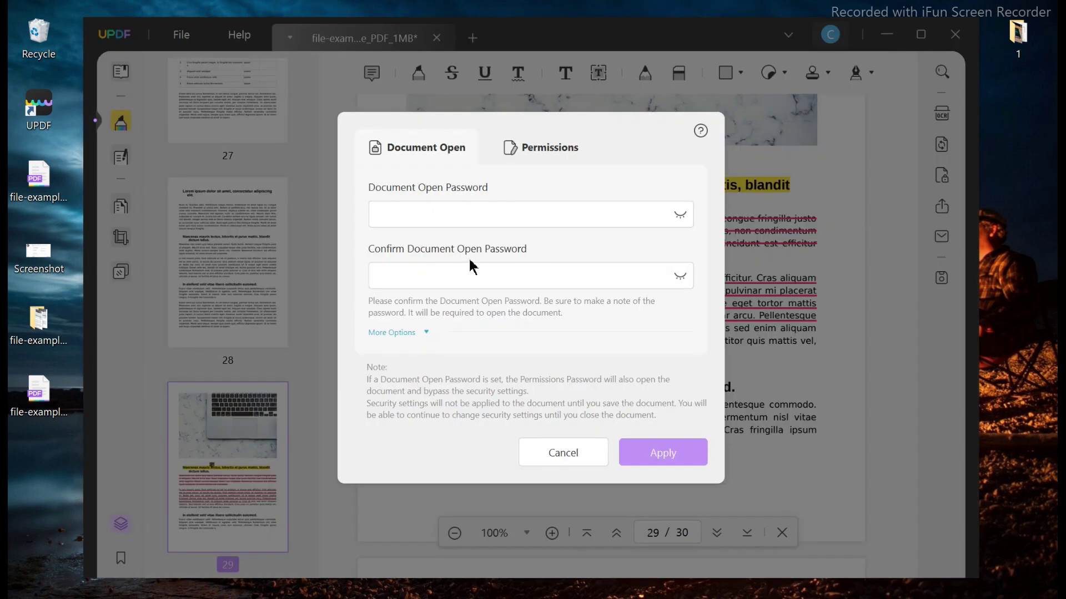
pyautogui.write('12345678')
pyautogui.click(465, 271)
pyautogui.write('1234567')
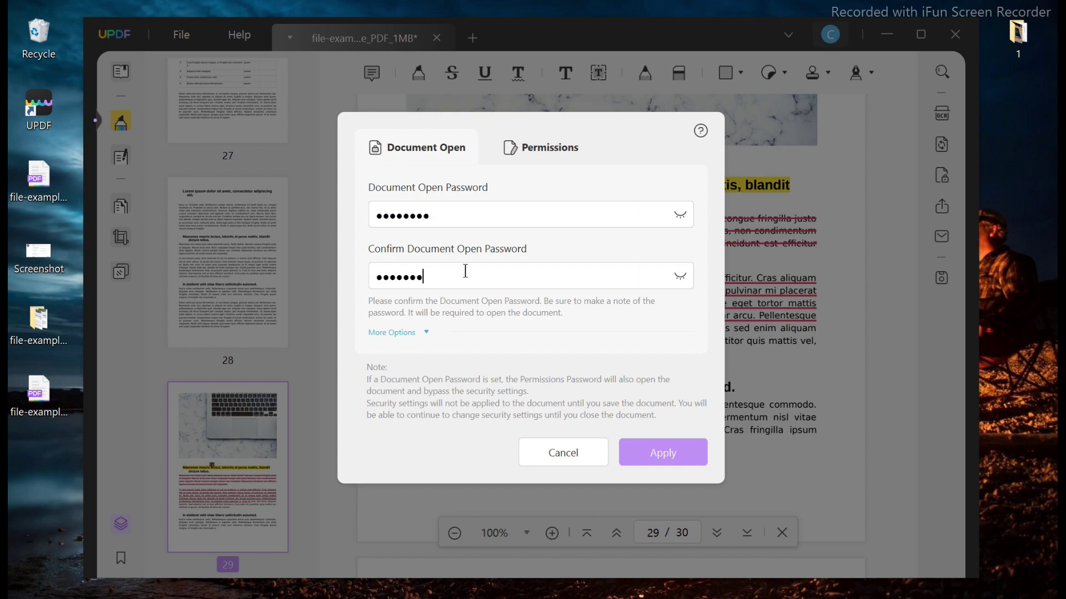
pyautogui.write('8')
pyautogui.click(674, 455)
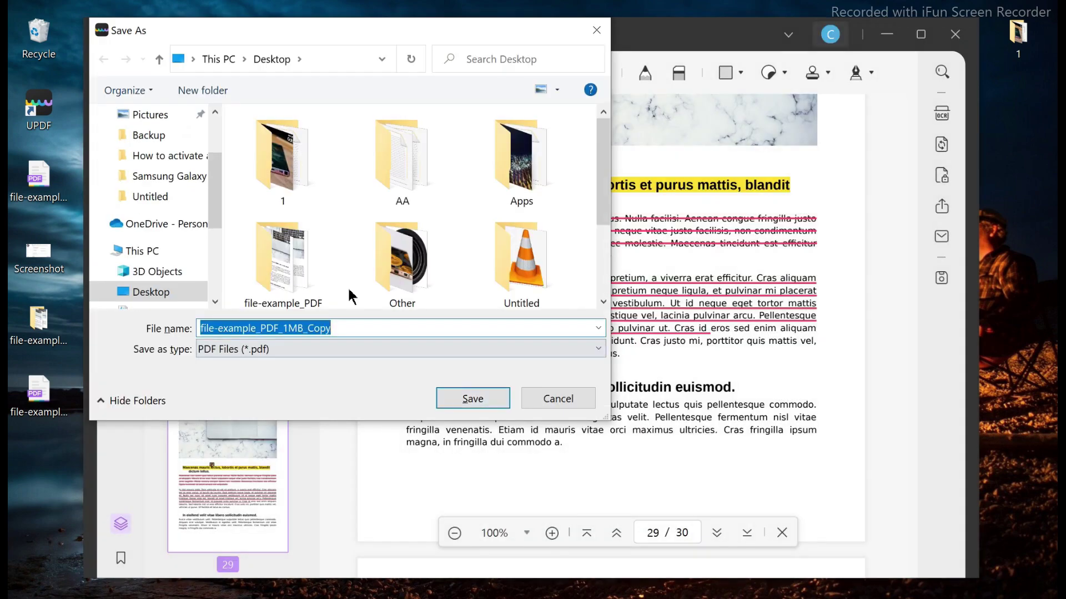
pyautogui.click(489, 399)
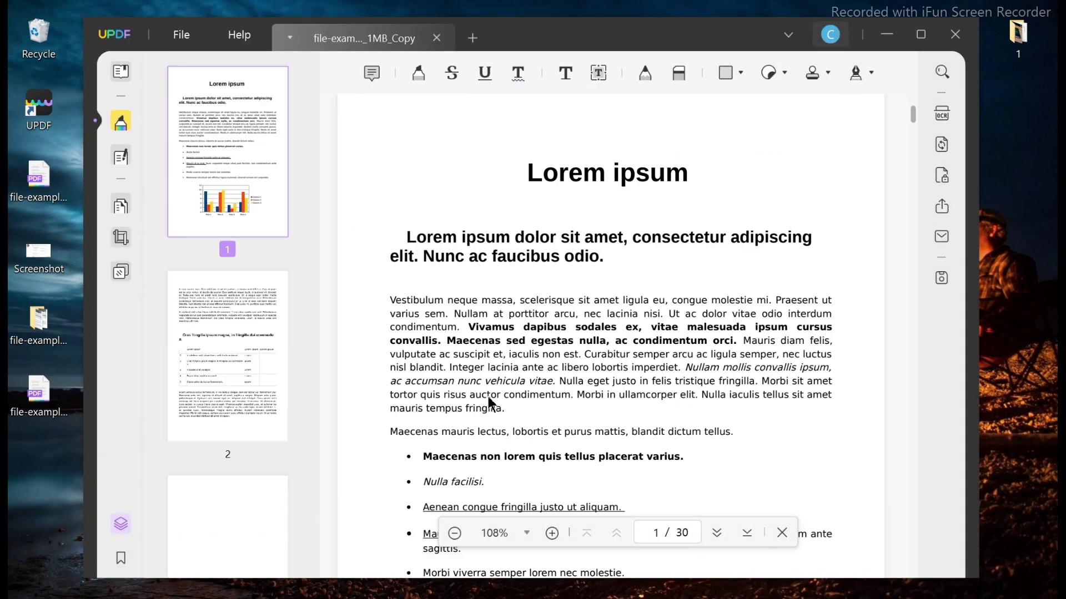
# Close the document, reopen the protected copy from the desktop and unlock it with its password.
pyautogui.click(436, 38)
pyautogui.doubleClick(52, 469)
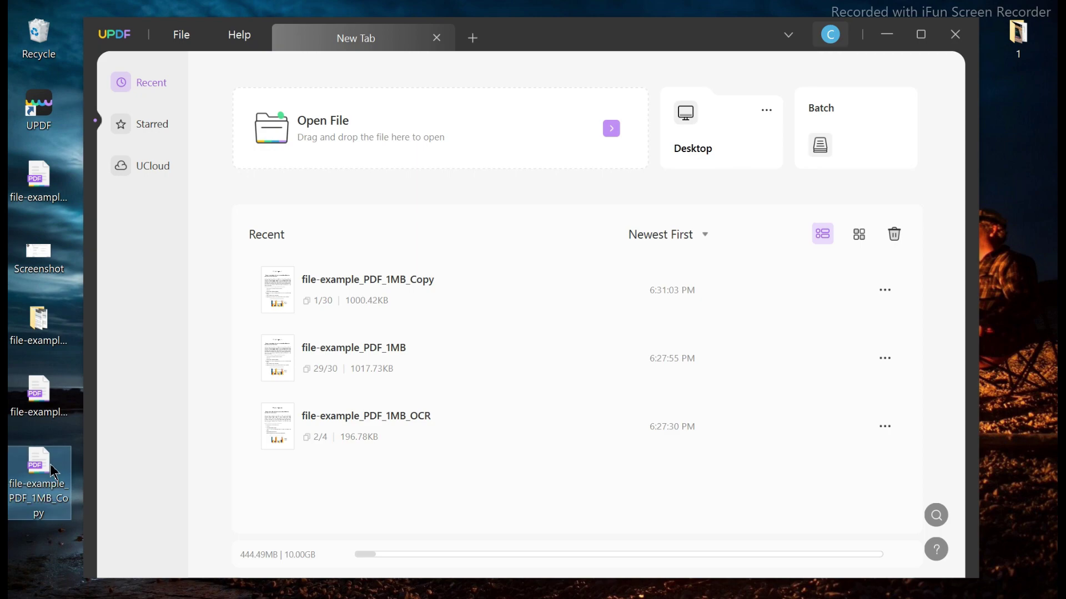
pyautogui.write('123')
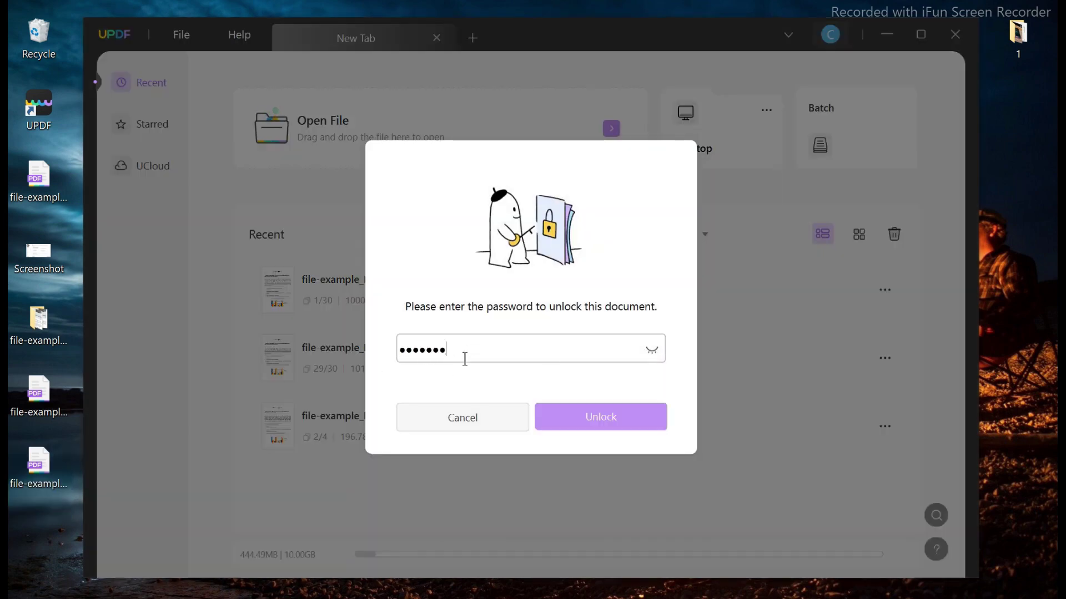
pyautogui.press('Return')
pyautogui.click(125, 270)
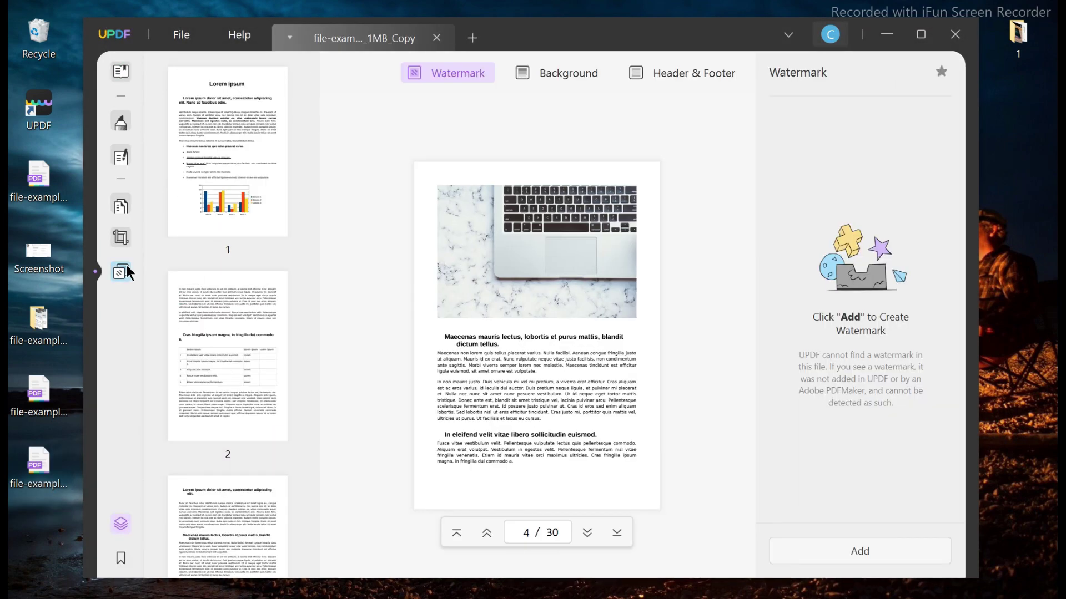
# In Comment mode, dismiss the e-mail chooser and bring up the Share with Others form.
pyautogui.click(131, 121)
pyautogui.click(942, 236)
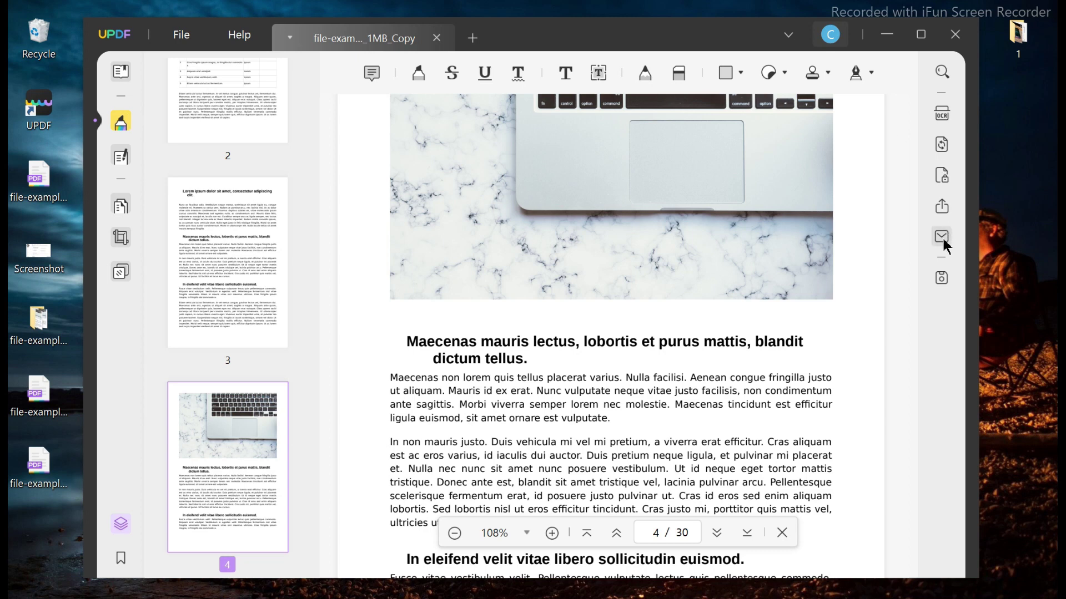
pyautogui.press('Escape')
pyautogui.click(942, 211)
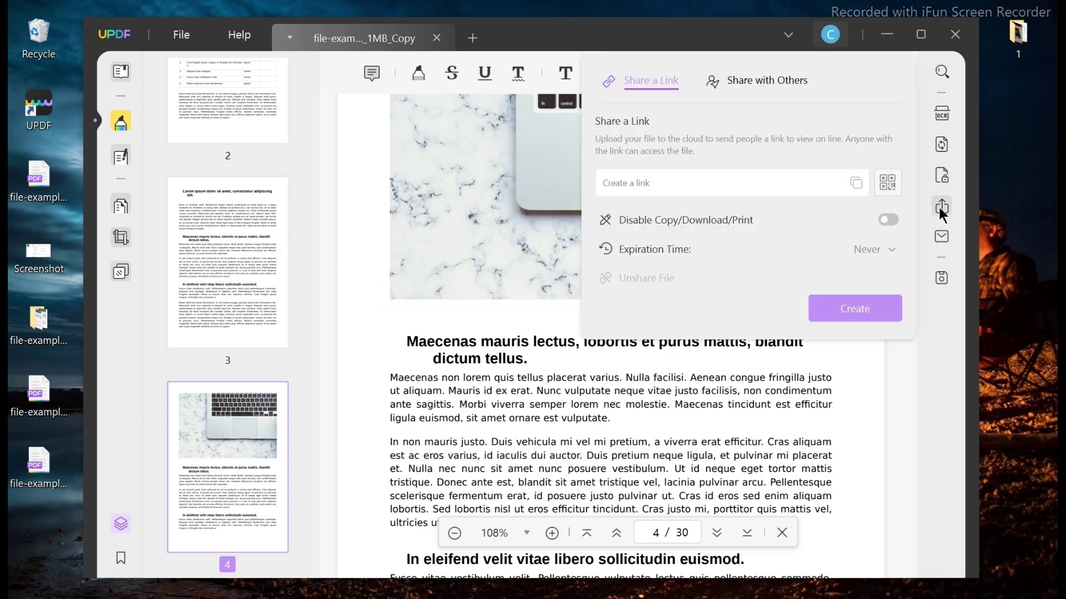
pyautogui.click(760, 83)
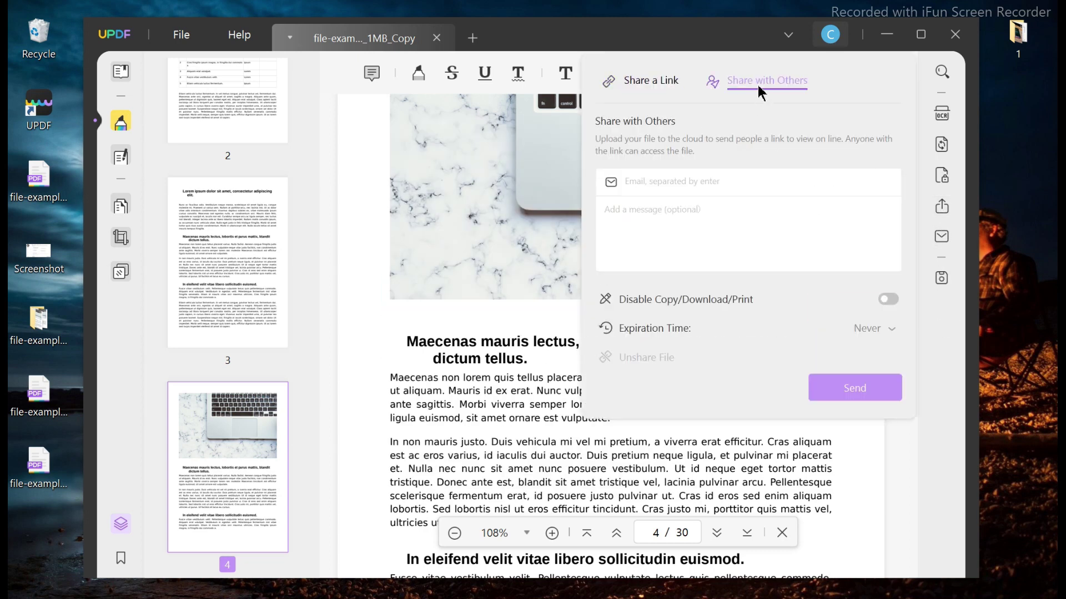